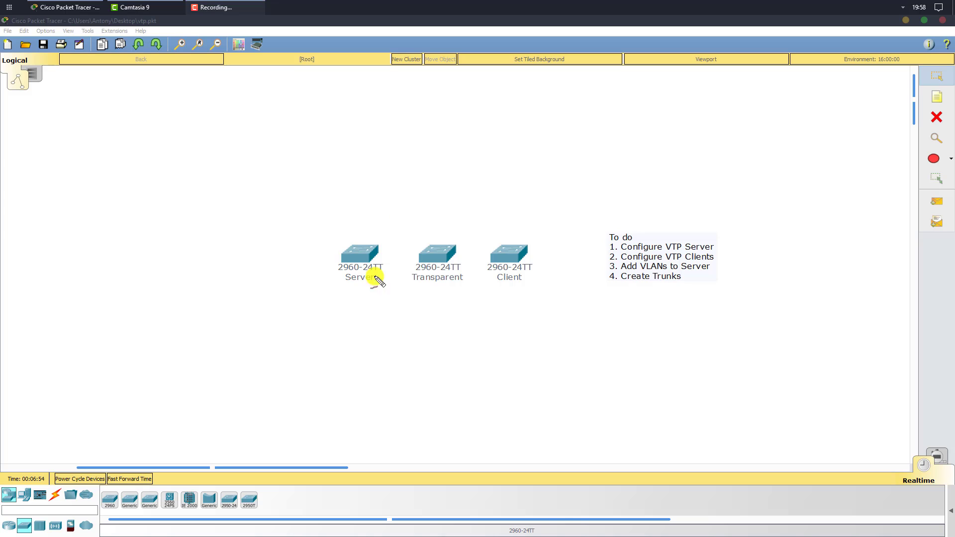
Underline the Server and Client labels in red and draw arrows to all three switches.
left_click_drag(333, 289, 380, 289)
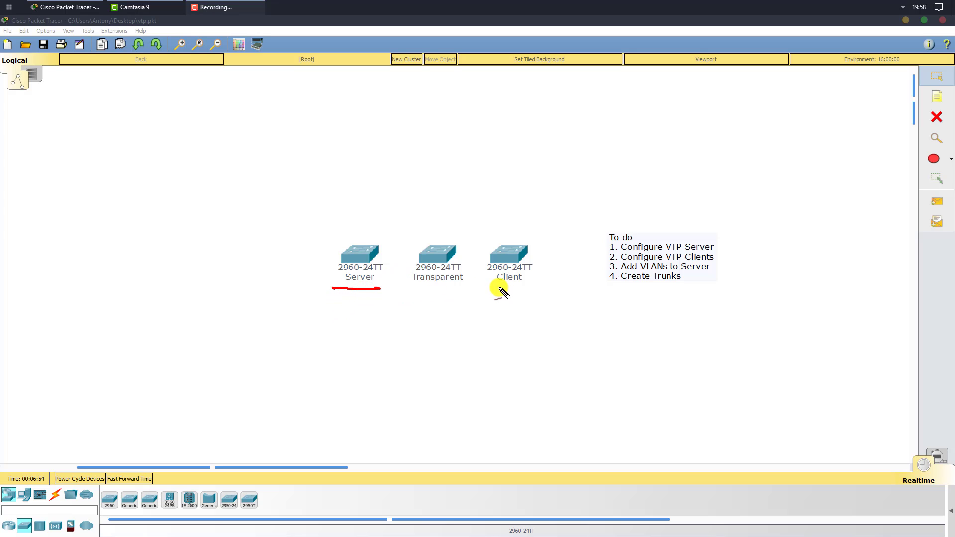
left_click_drag(488, 288, 531, 287)
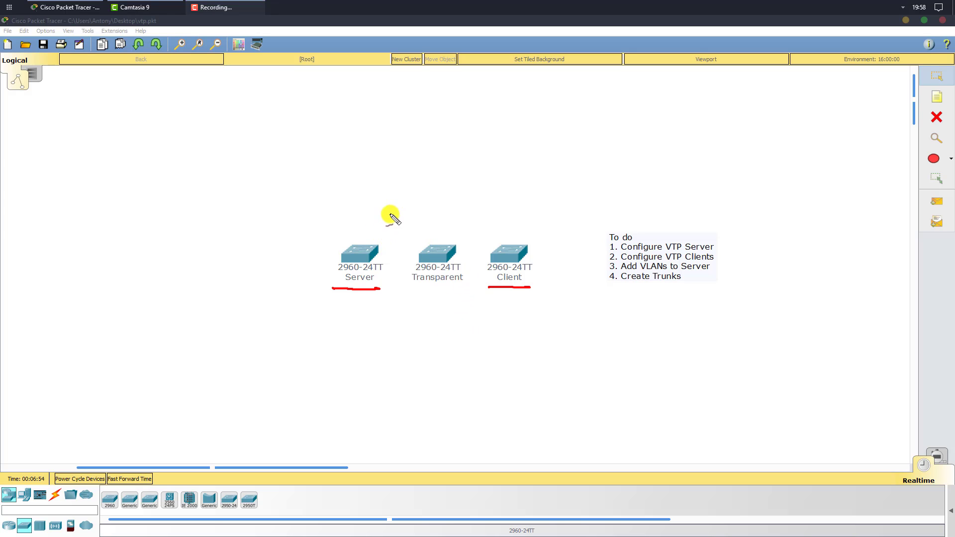
mouse_move(437, 165)
left_mouse_down()
mouse_move(363, 234)
mouse_move(382, 229)
left_mouse_up()
mouse_move(451, 175)
left_mouse_down()
mouse_move(435, 216)
mouse_move(449, 189)
mouse_move(483, 212)
left_mouse_up()
left_click_drag(483, 187, 482, 213)
left_click_drag(457, 213, 481, 213)
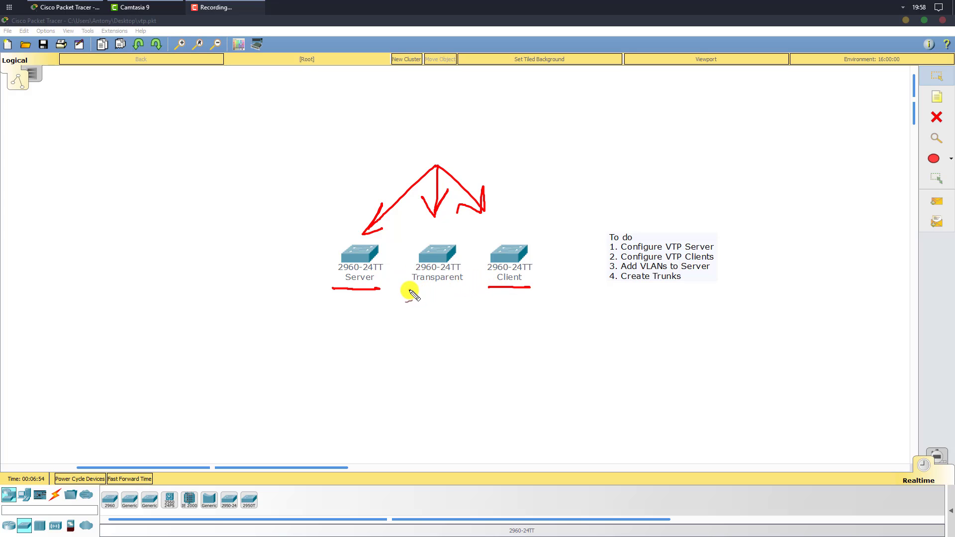
Underline the Transparent label in red and draw a line linking Server to Transparent.
left_click_drag(409, 290, 472, 290)
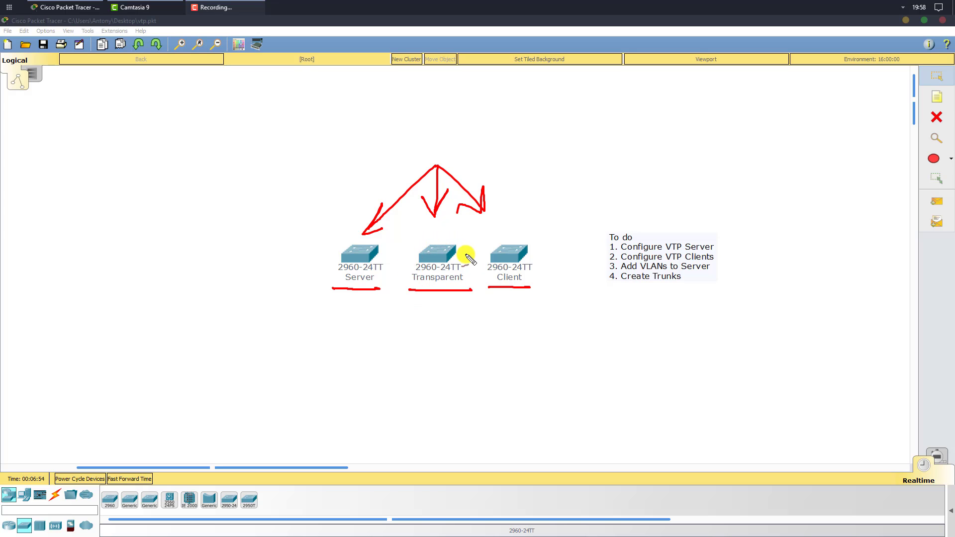
left_click_drag(377, 254, 486, 255)
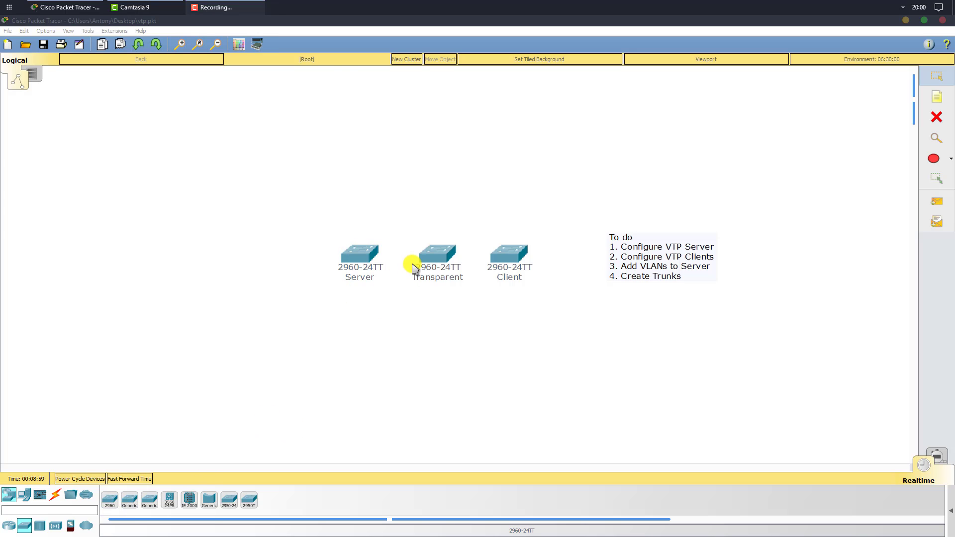
Open the Server switch's CLI and widen its window.
left_click(362, 248)
left_click_drag(465, 124, 464, 95)
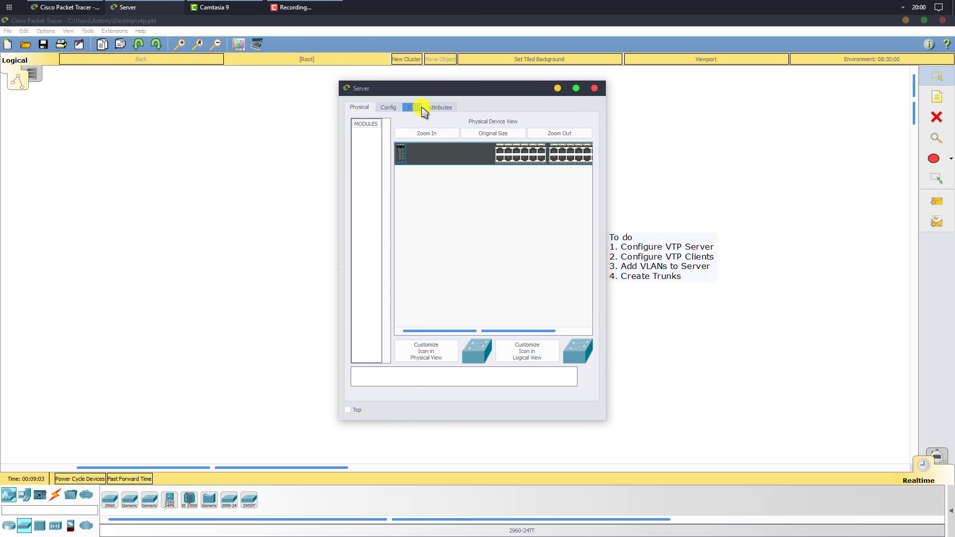
left_click(415, 109)
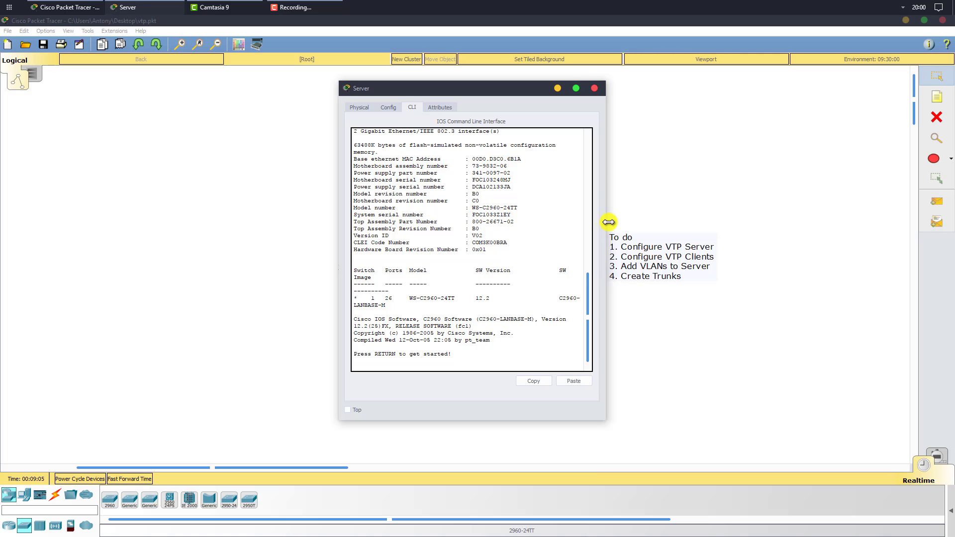
left_click_drag(605, 225, 733, 227)
left_click_drag(328, 269, 209, 271)
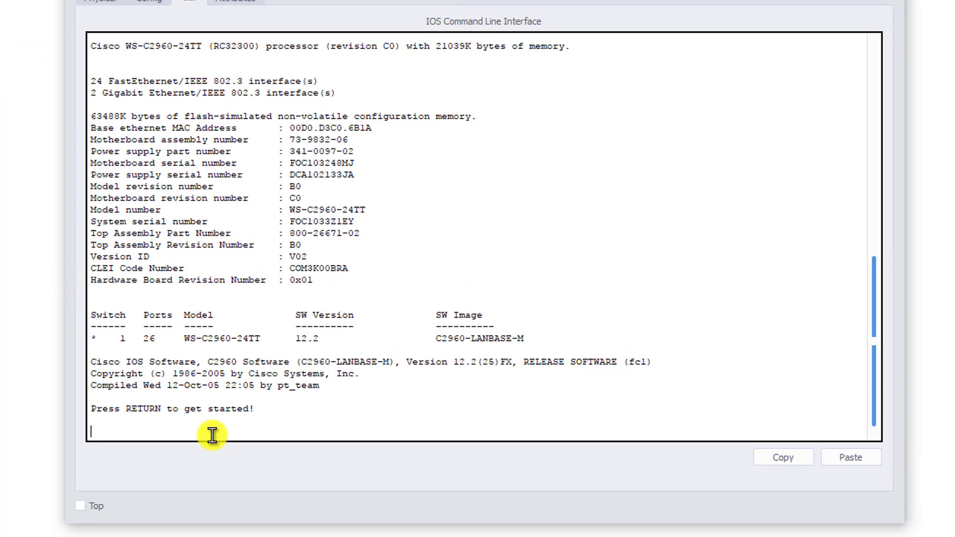
Set VTP server mode, domain Cisco and a VTP password on Server, then close it.
key("Return")
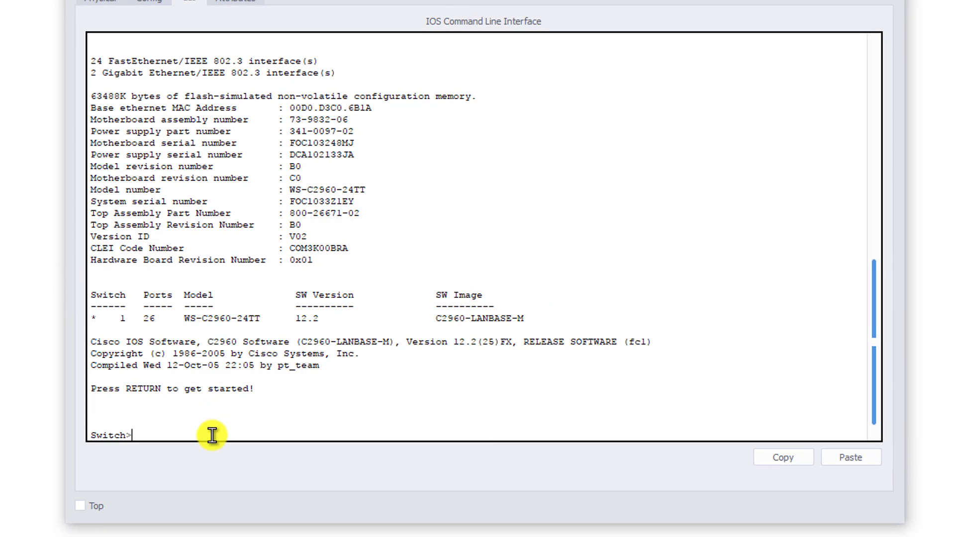
type("en")
key("Return")
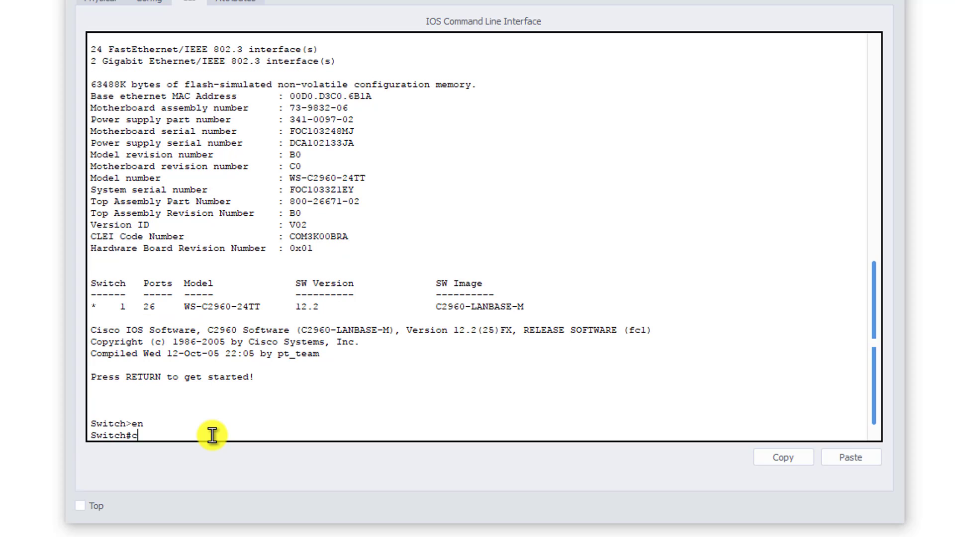
type("config t")
key("Return")
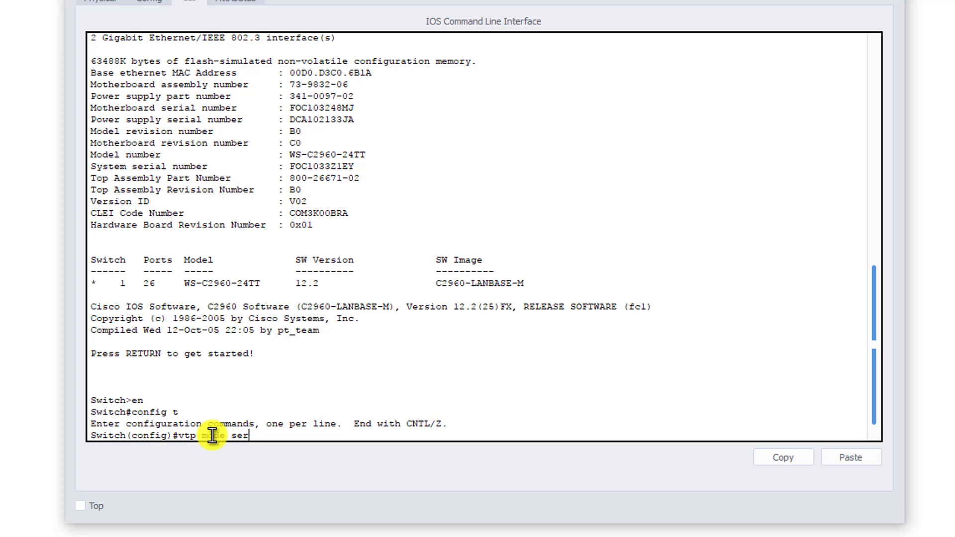
type("ver")
key("Return")
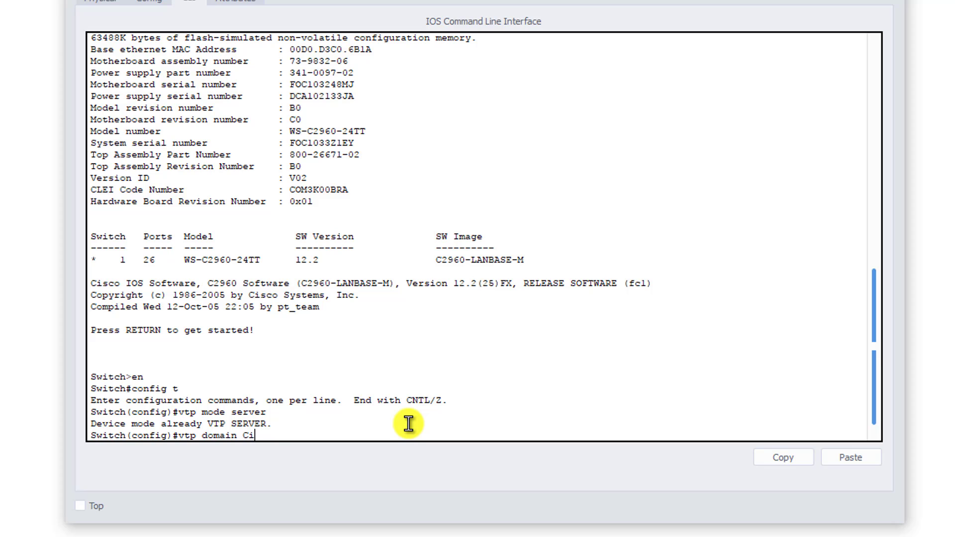
key("Return")
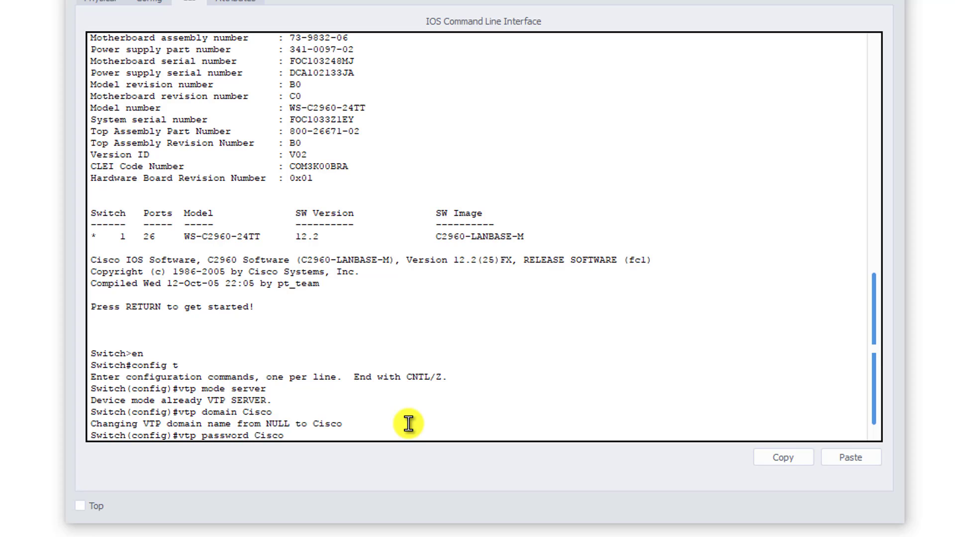
key("Return")
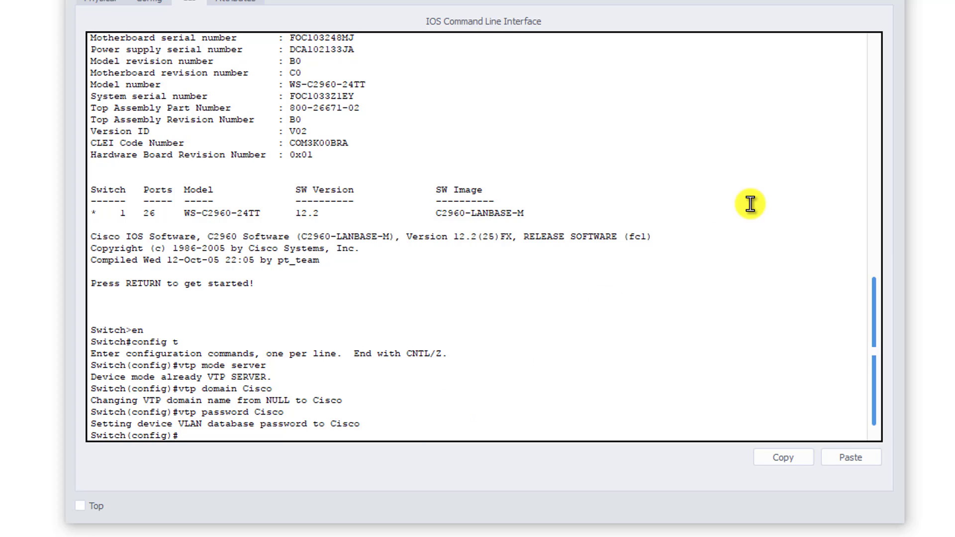
left_click(892, 0)
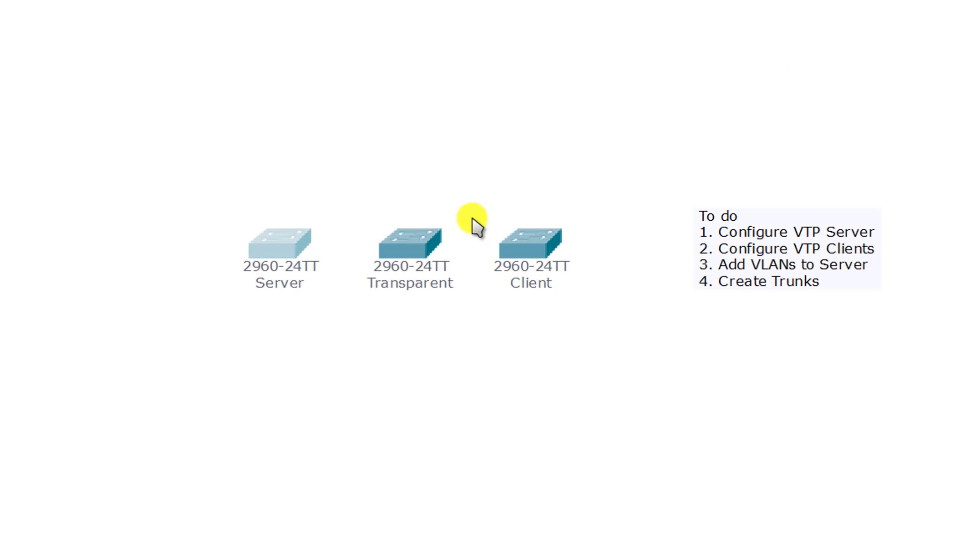
In the Transparent switch's CLI, run vtp mode transparent from global config, then close it.
left_click(420, 241)
left_click(389, 48)
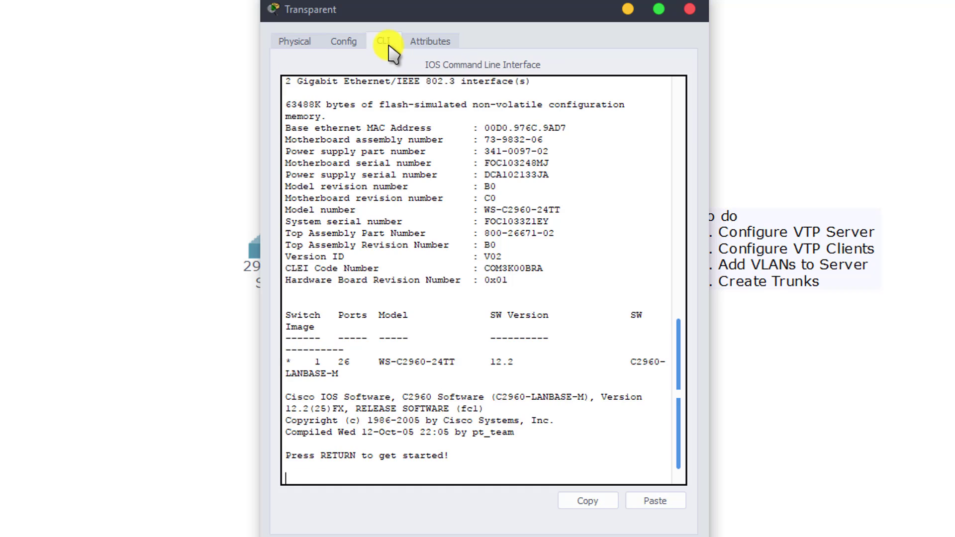
key("Return")
key("Return")
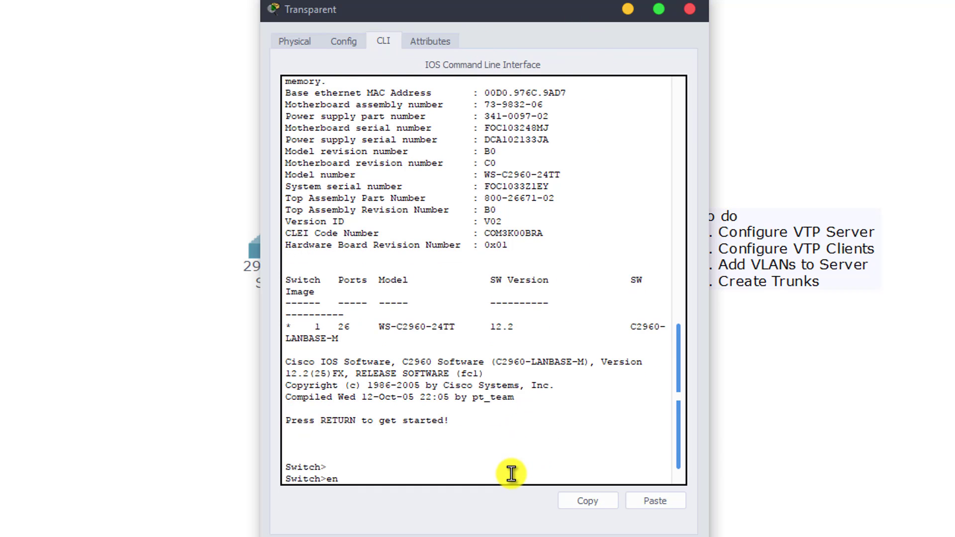
type("en")
key("Return")
type("config t")
key("Return")
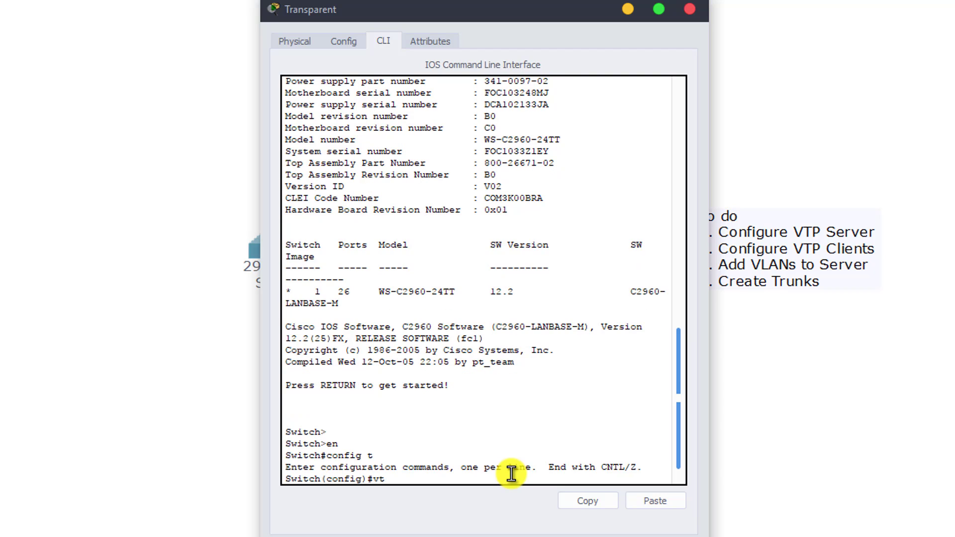
type("vtp mode tra")
key("Tab")
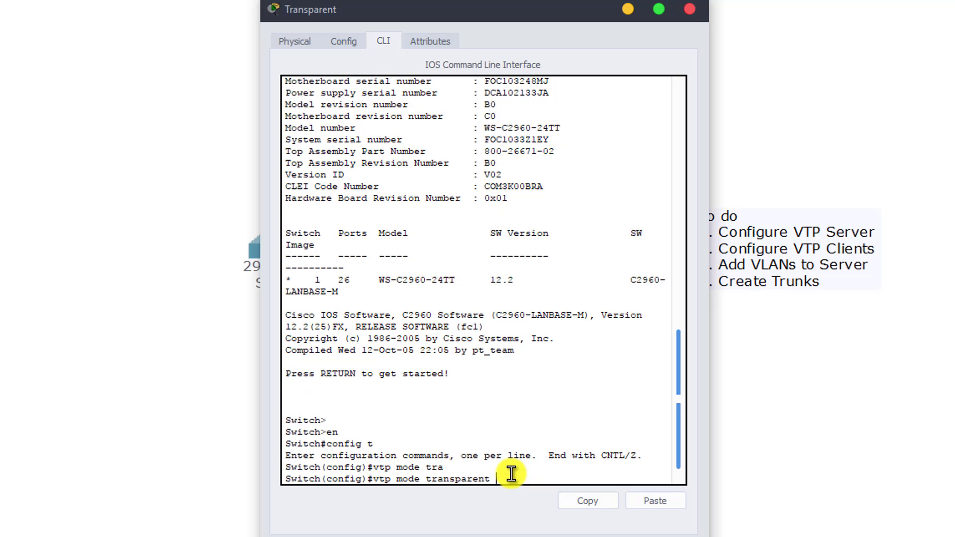
key("Return")
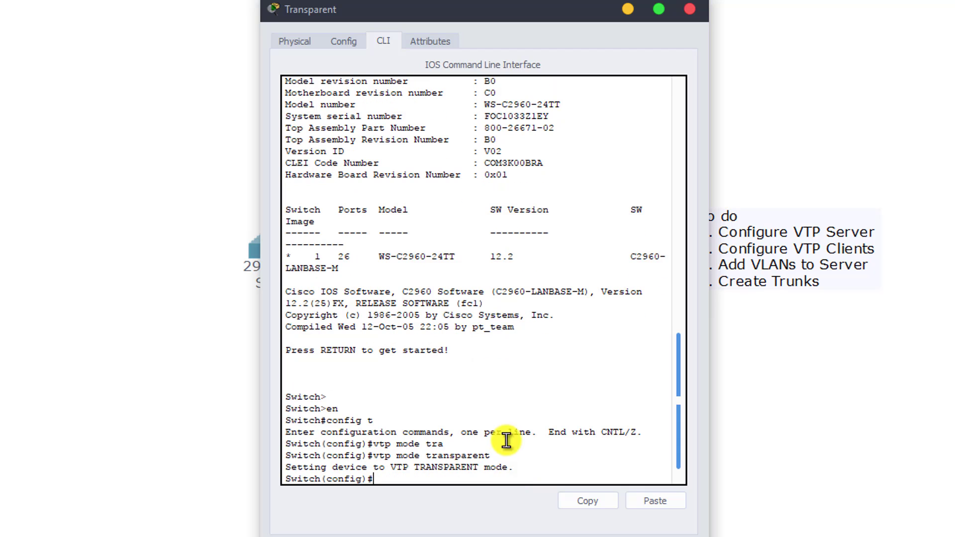
left_click(688, 10)
On the Client switch, set VTP client mode and domain Cisco from global config.
left_click(539, 255)
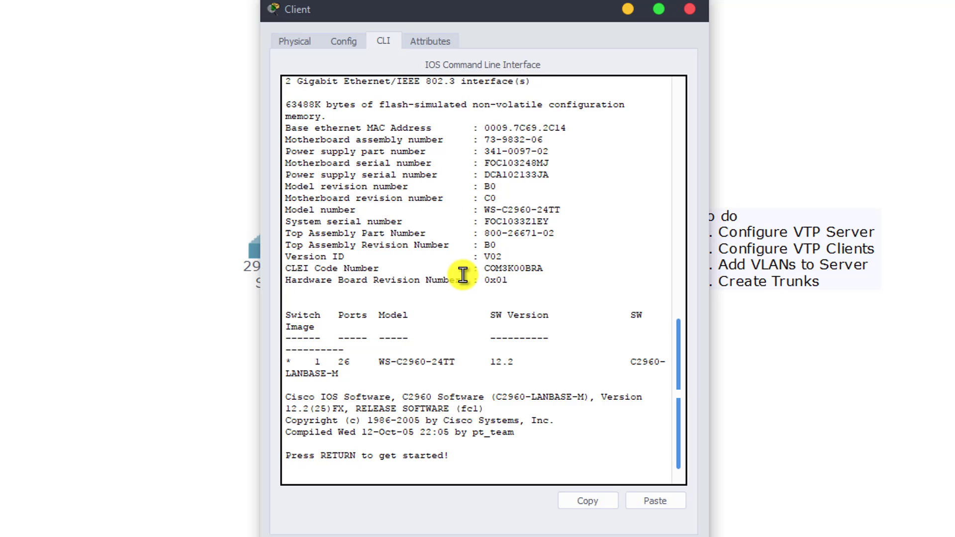
key("Return")
key("Return")
type("en")
key("Return")
type("config t")
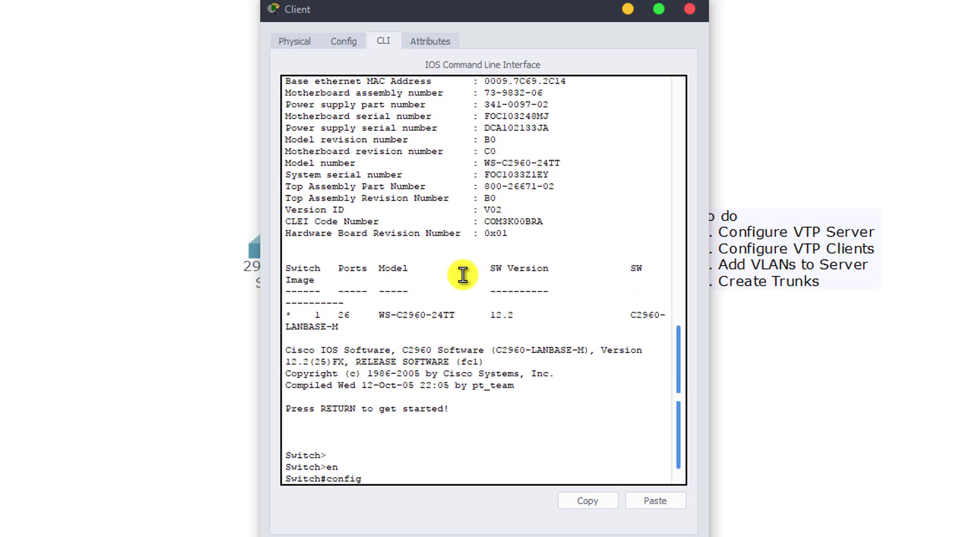
key("Return")
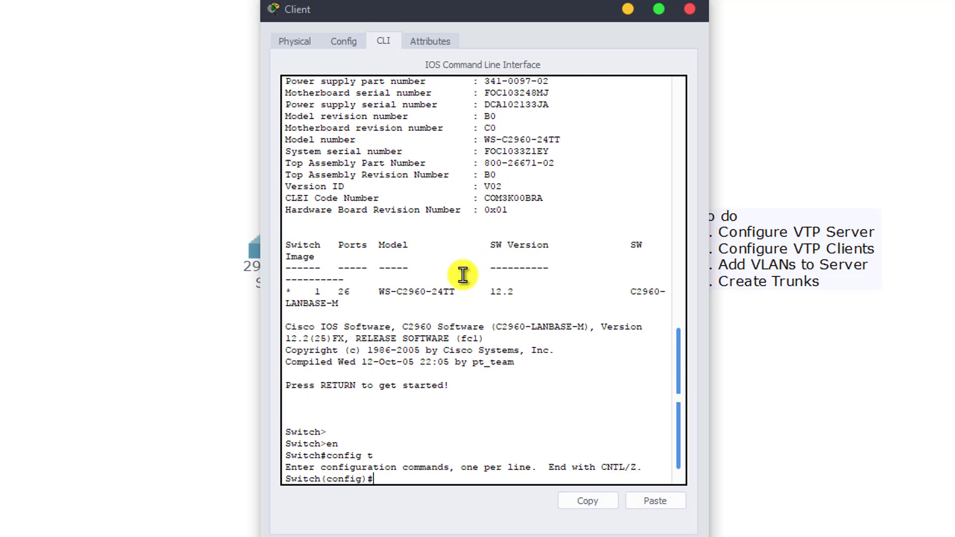
type("vtp domain Cisco")
key("Return")
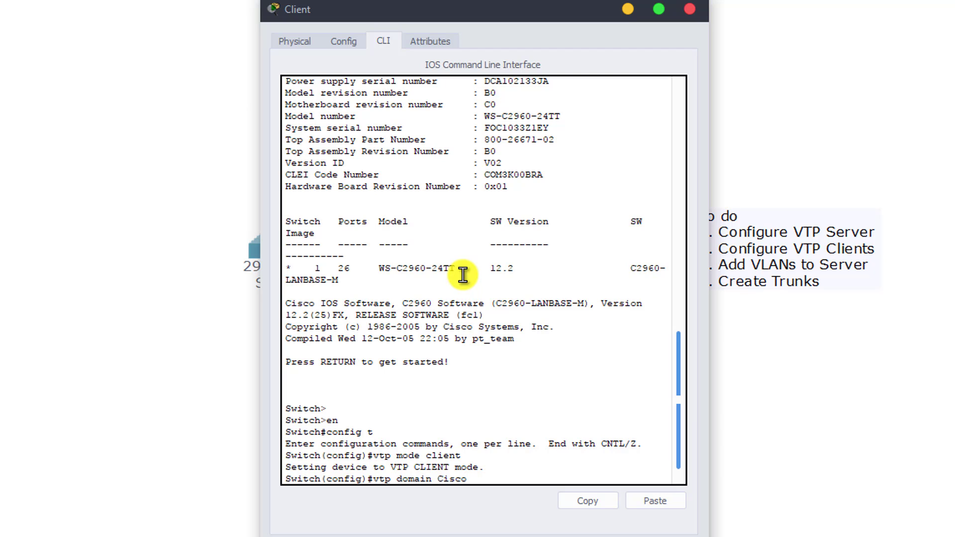
key("Return")
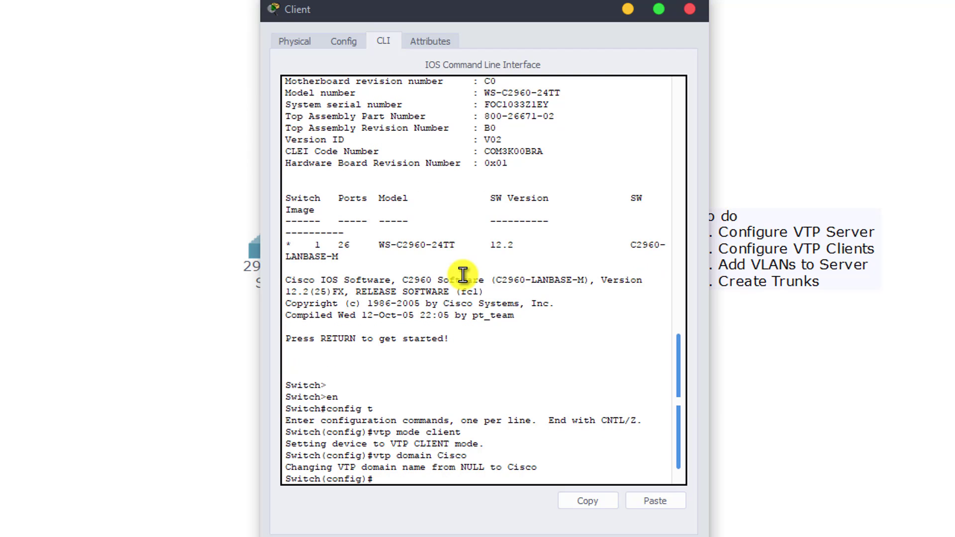
Set the Client's VTP password, list its VLANs with do show vlan, and close the window.
type("vtp")
key("BackSpace")
key("BackSpace")
key("BackSpace")
key("BackSpace")
type("Cisco")
key("Return")
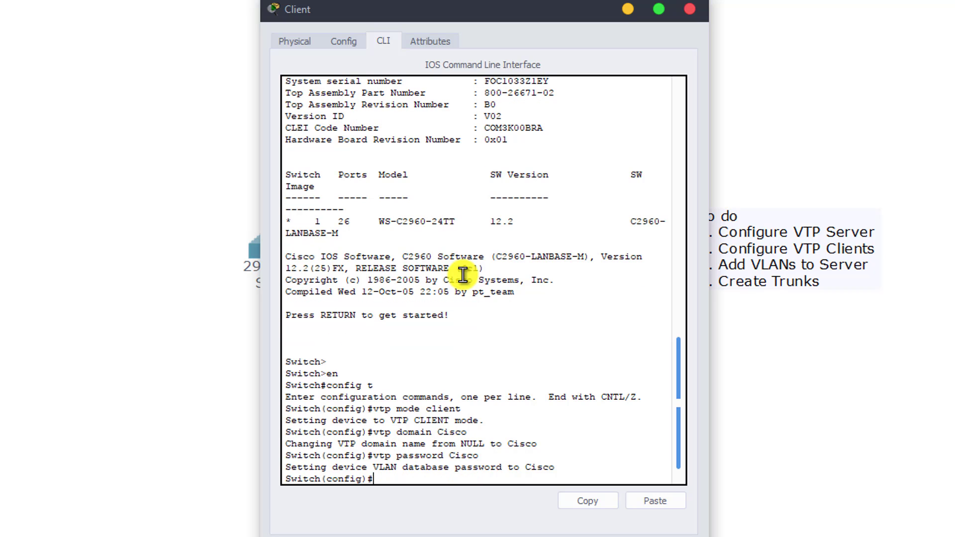
key("Return")
key("Return")
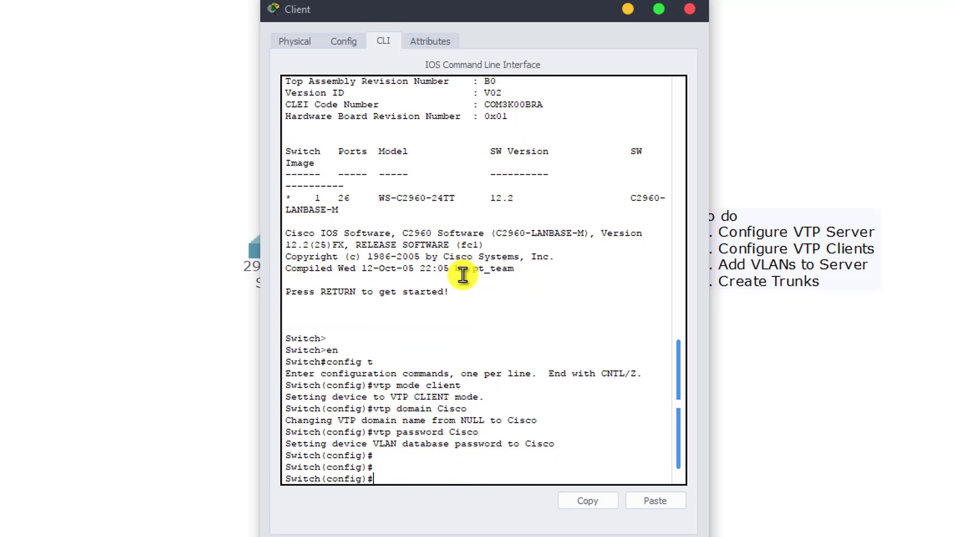
type("do show vlan")
key("Return")
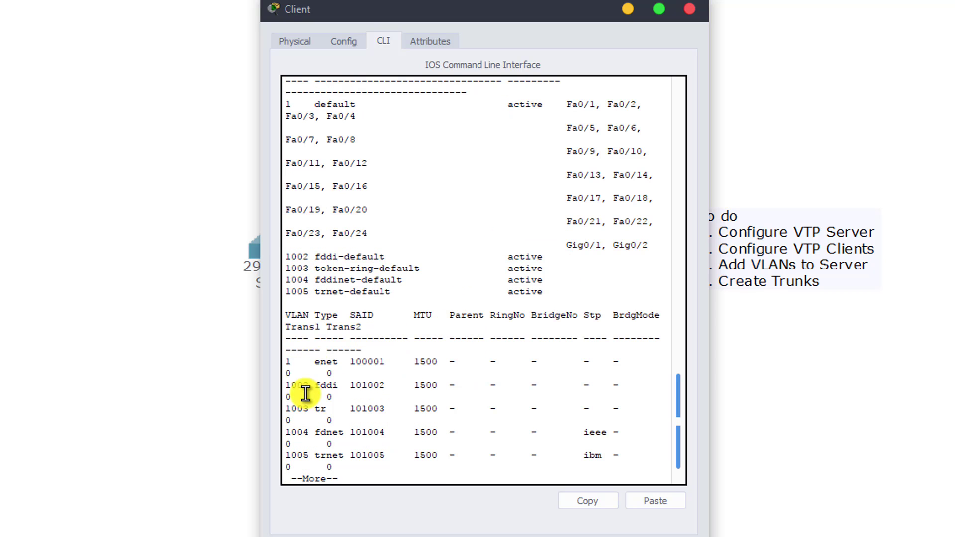
left_click(690, 9)
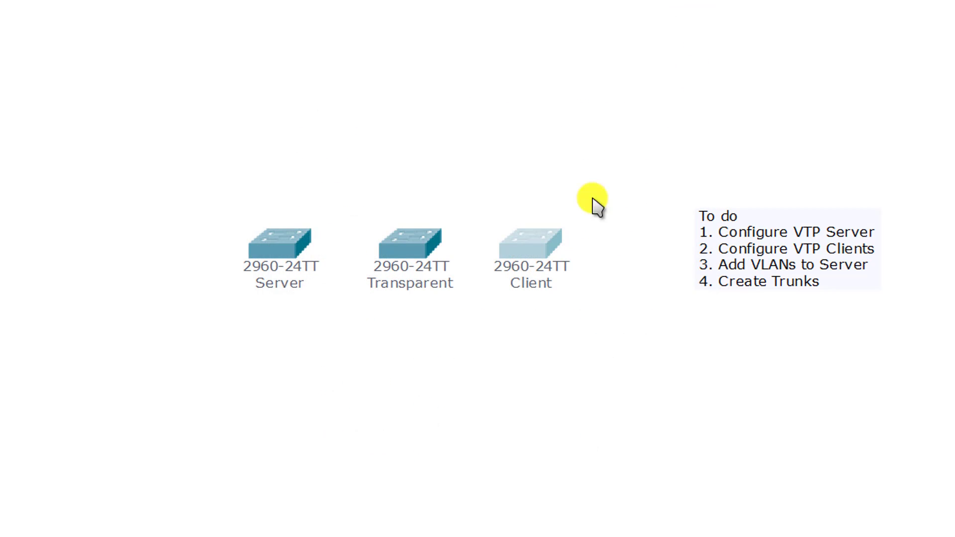
Create VLAN 10 named Sales and VLAN 20 named Marketing on the Server switch.
left_click(294, 250)
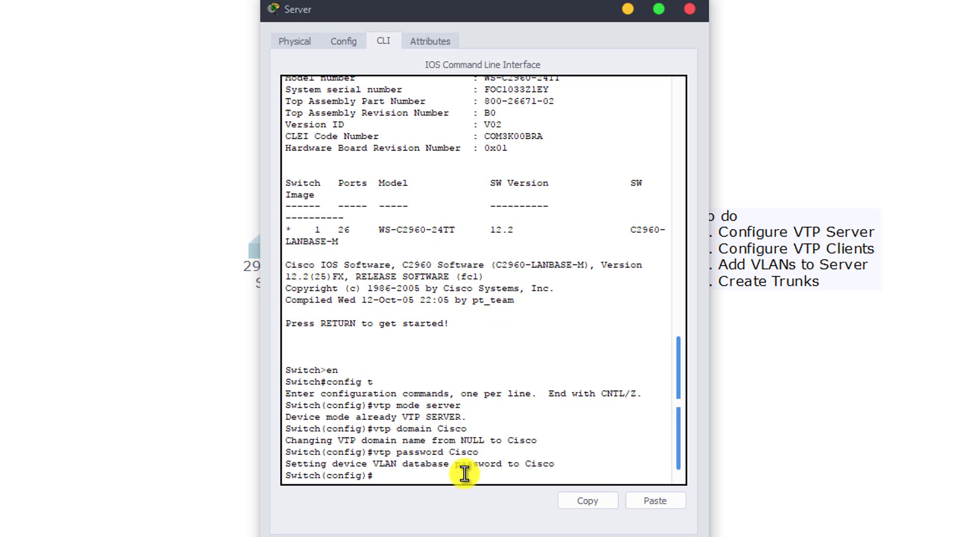
type("vlan 10")
key("Return")
type("Name A")
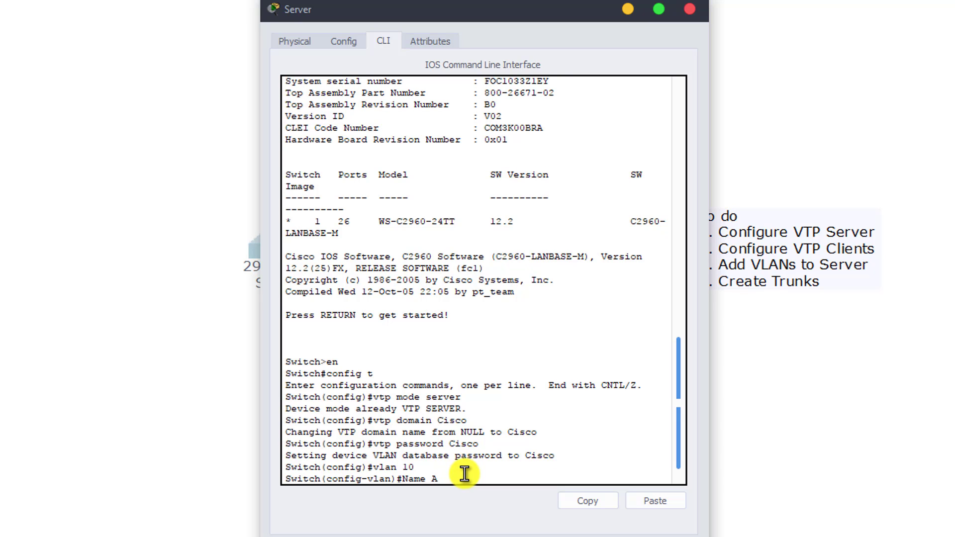
key("BackSpace")
type("Sales")
key("Return")
type("Vlan 20")
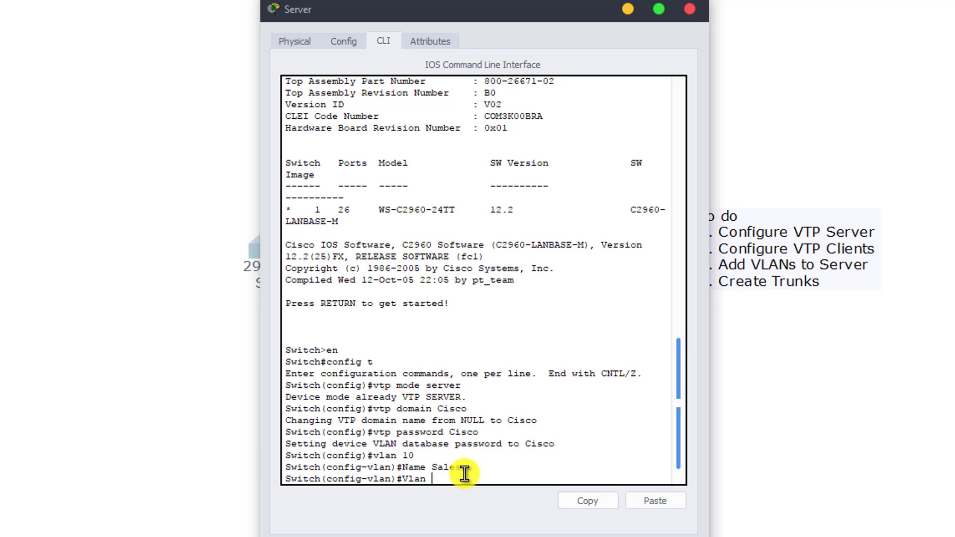
key("Return")
type("Name Mark")
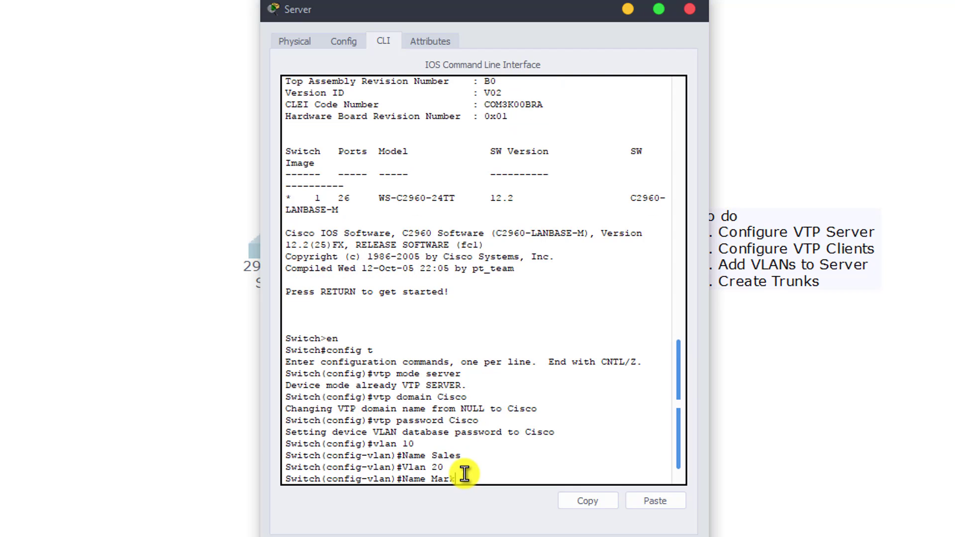
type("eting")
key("Return")
Exit twice to privileged mode and run show vlan.
type("exit")
key("Return")
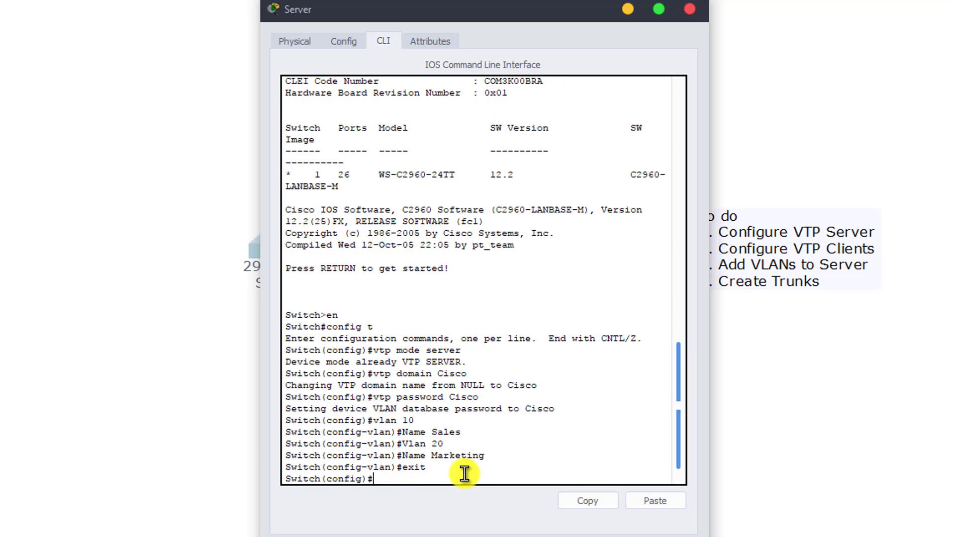
type("exit")
key("Return")
key("Return")
key("Return")
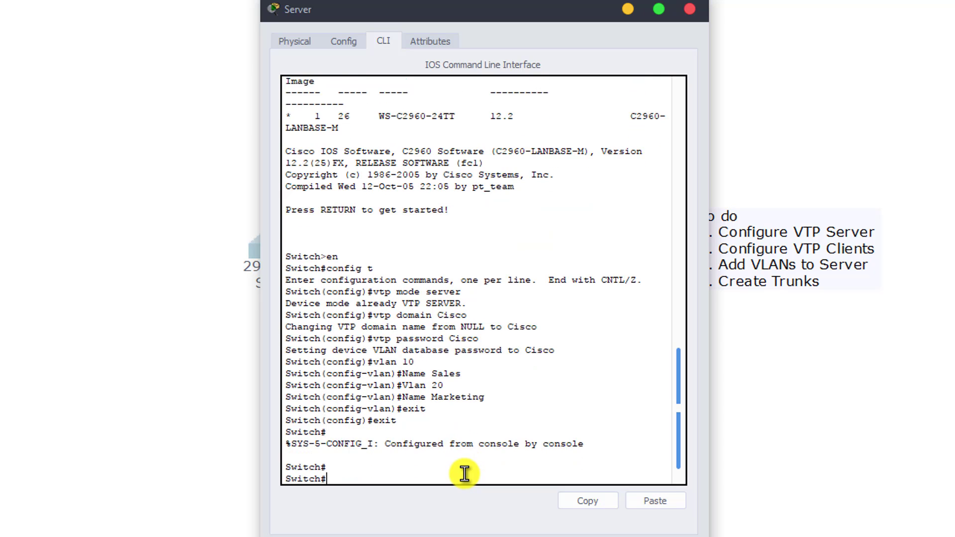
type("show vlan")
key("Return")
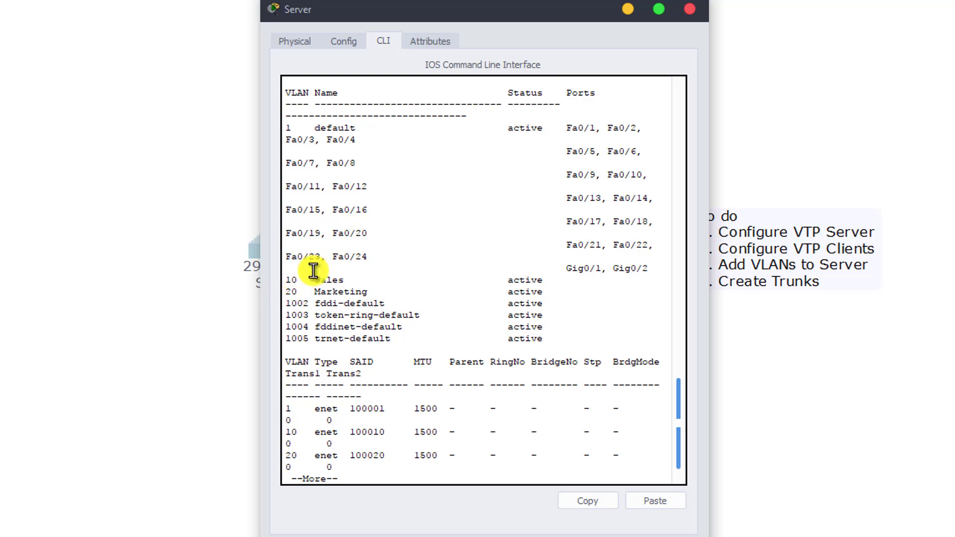
Cable Server Fa0/1 to Transparent Fa0/1 with a copper straight-through cable.
left_click(691, 10)
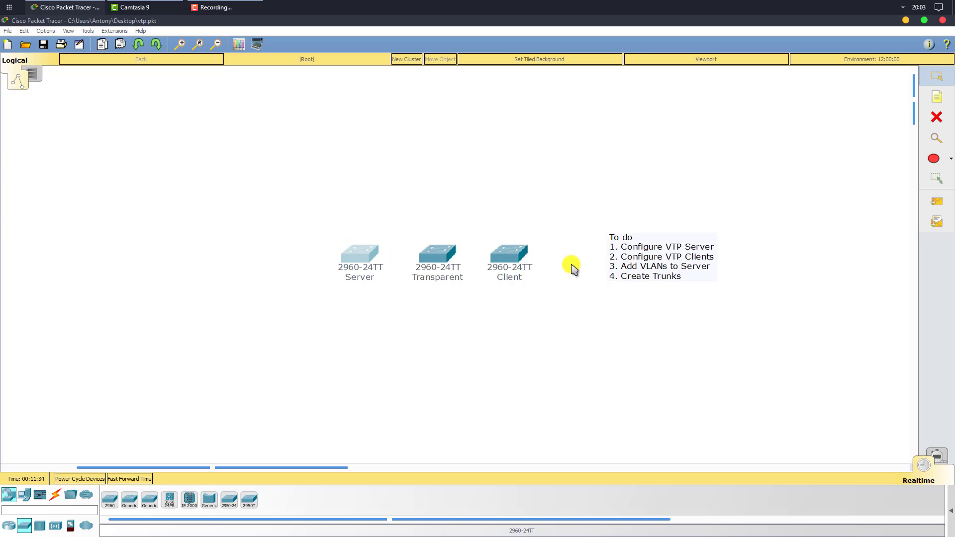
left_click(56, 497)
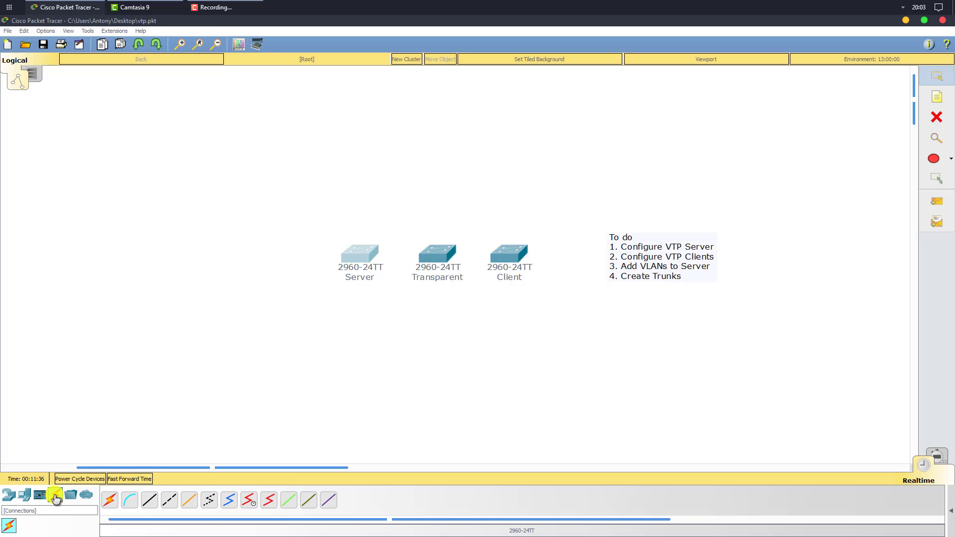
left_click(149, 500)
left_click(374, 255)
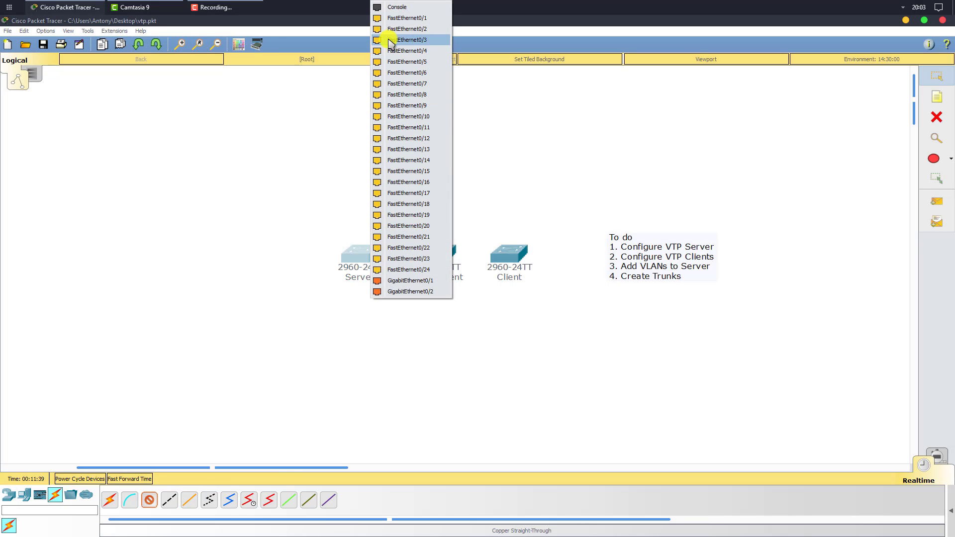
left_click(397, 16)
left_click(437, 253)
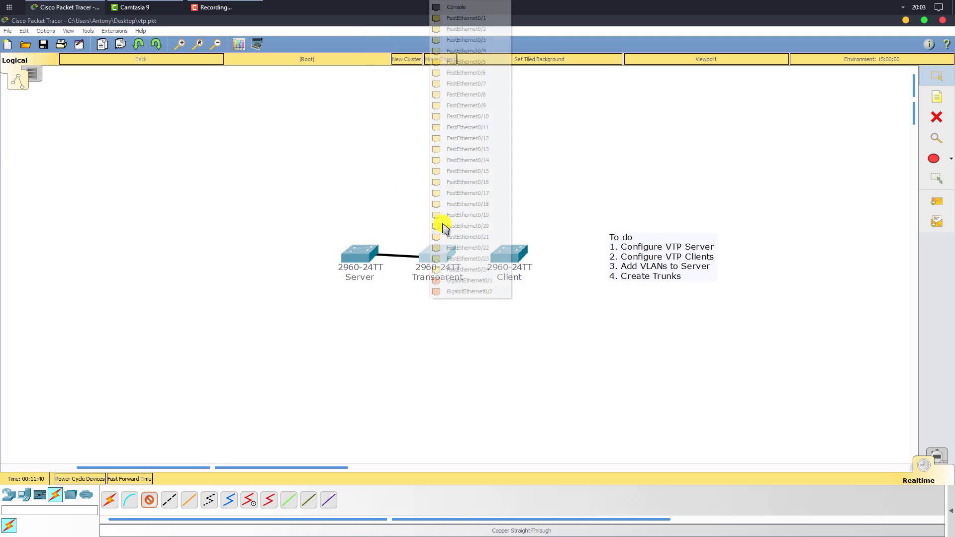
left_click(480, 17)
Cable Transparent Fa0/2 to Client Fa0/2 with another copper straight-through cable.
left_click(149, 508)
left_click(436, 249)
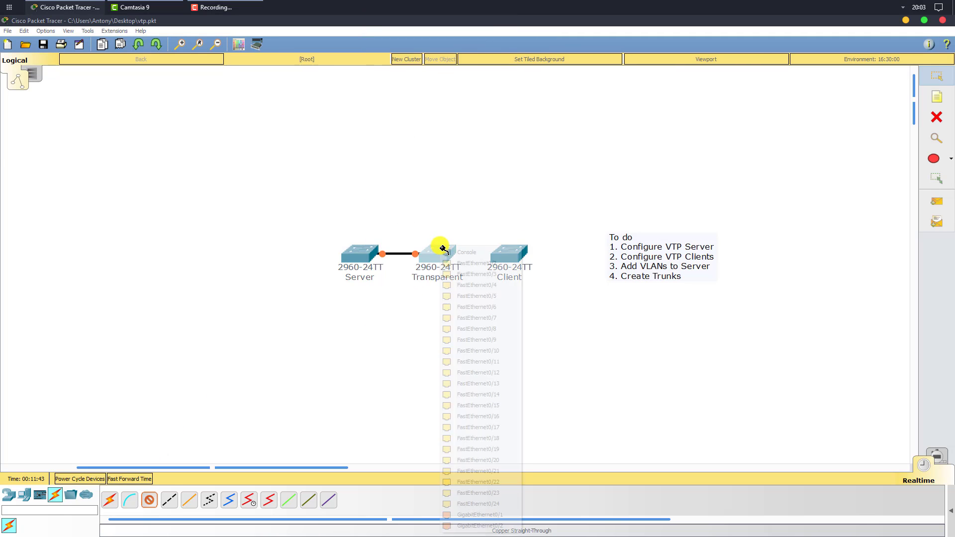
left_click(482, 264)
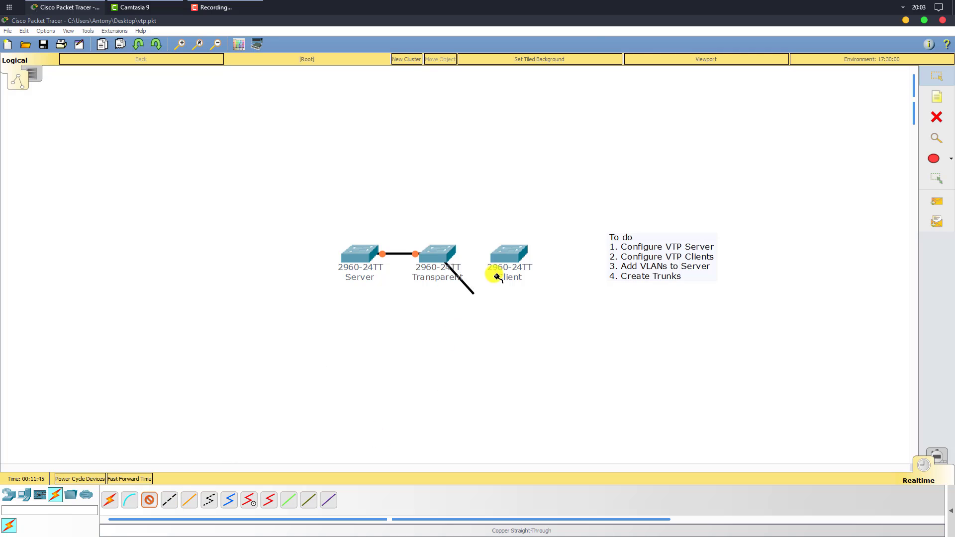
left_click(510, 255)
left_click(588, 29)
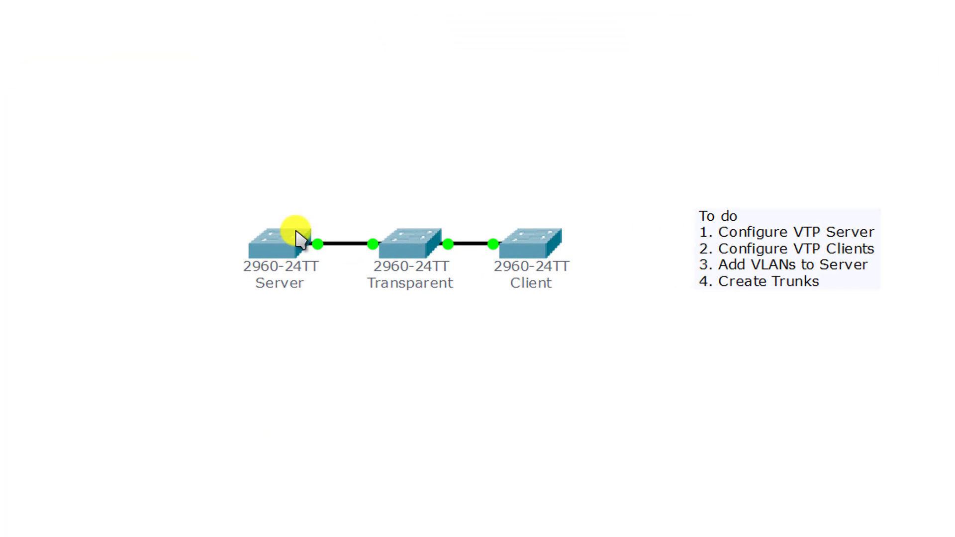
left_click(321, 242)
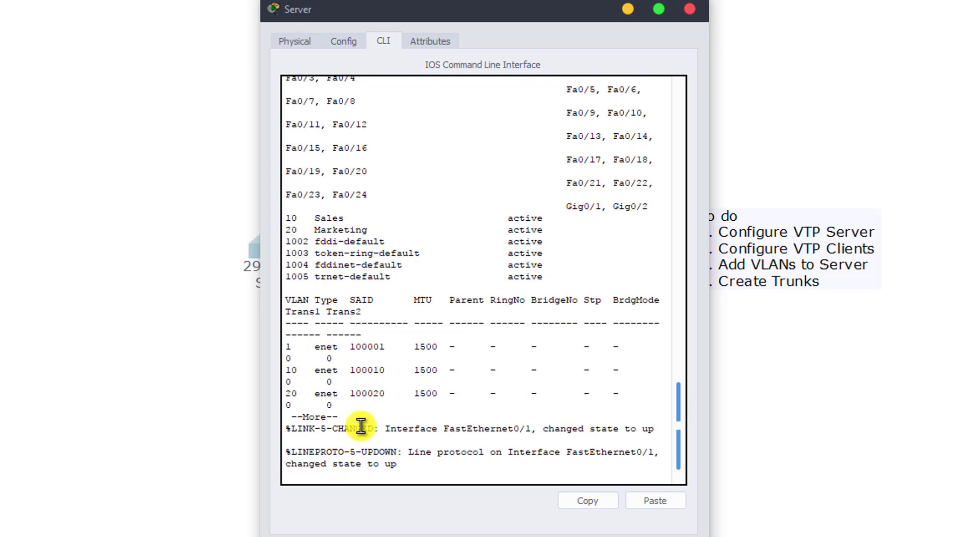
Make the Server switch's fa0/1 a trunk port and close its window.
key("Return")
key("Return")
key("Return")
key("Return")
key("Return")
key("Return")
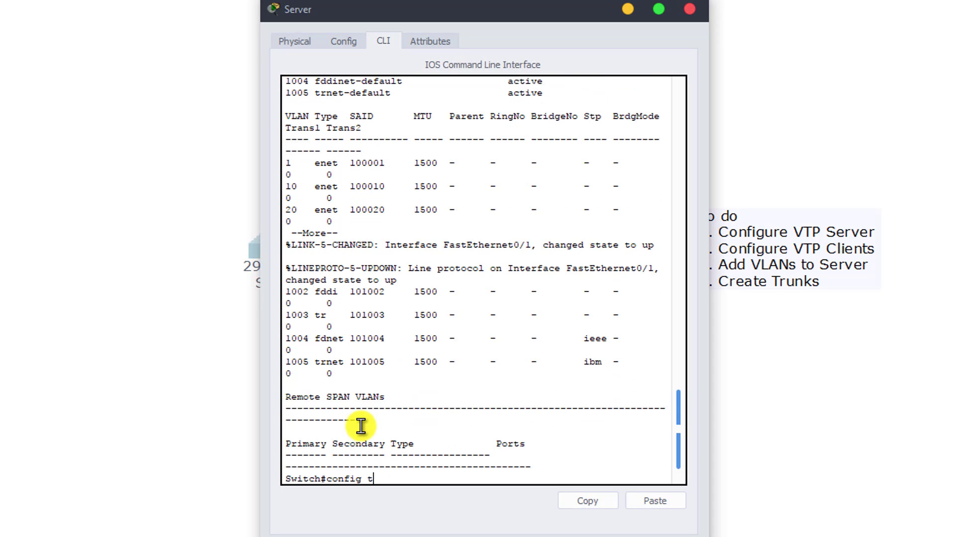
type("config t")
key("Return")
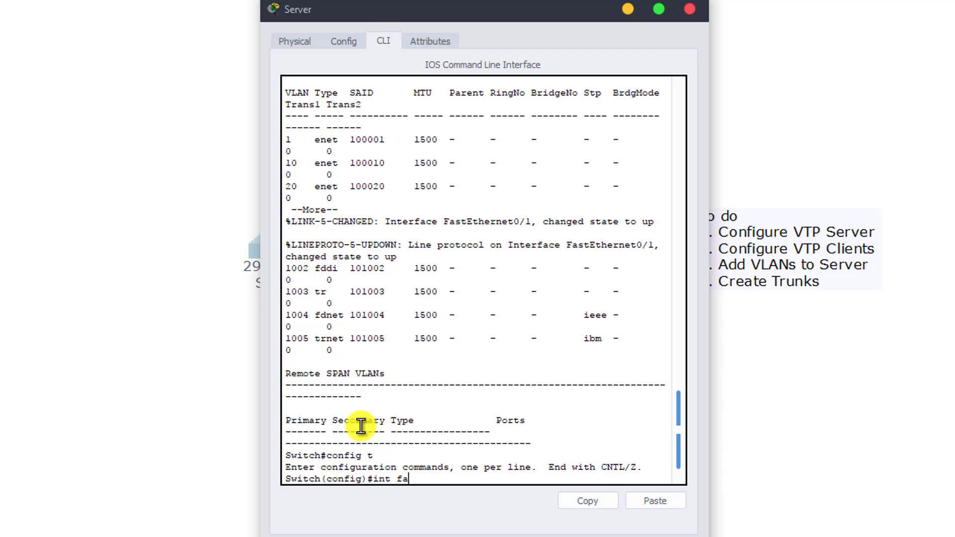
key("Return")
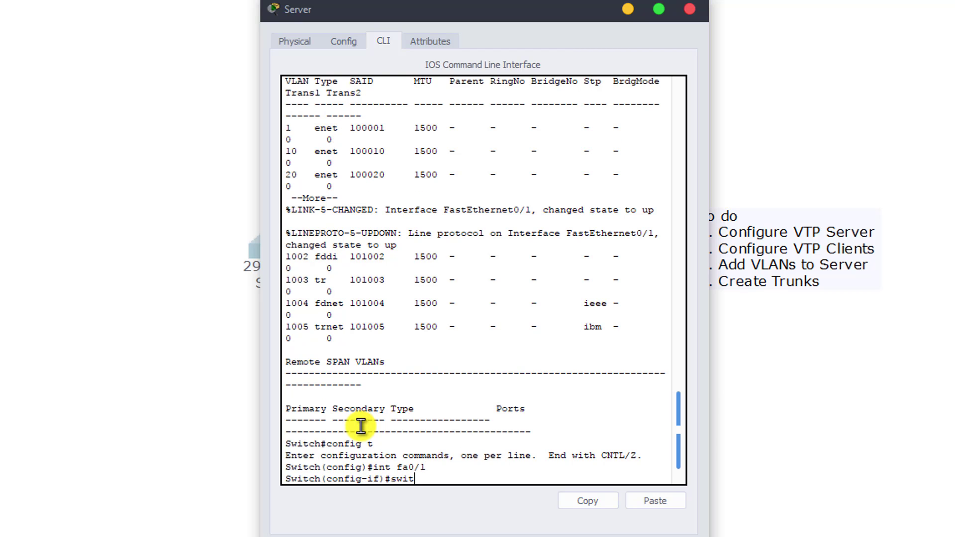
type("switchport mode trunk")
key("Return")
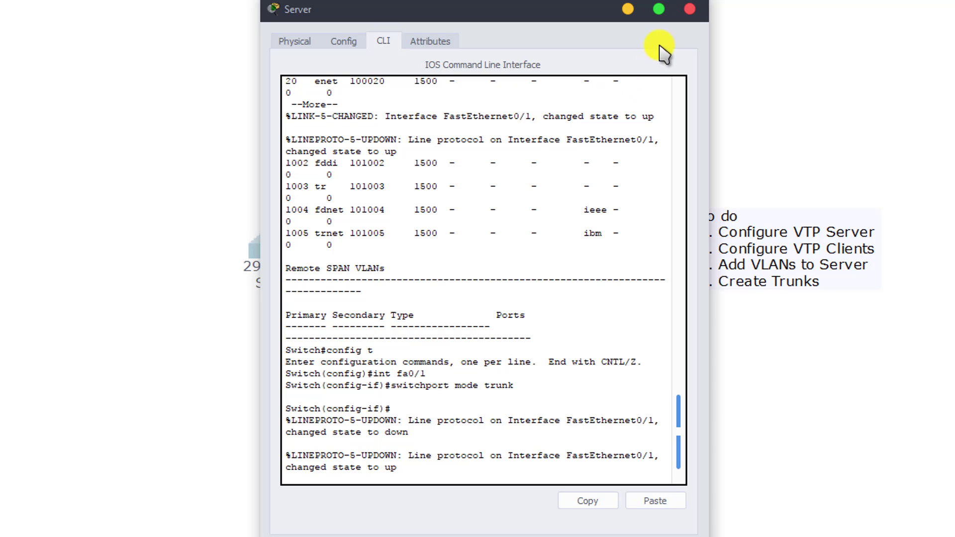
left_click(690, 9)
Set Transparent's FastEthernet0/2 to switchport mode trunk and close the window.
left_click(440, 250)
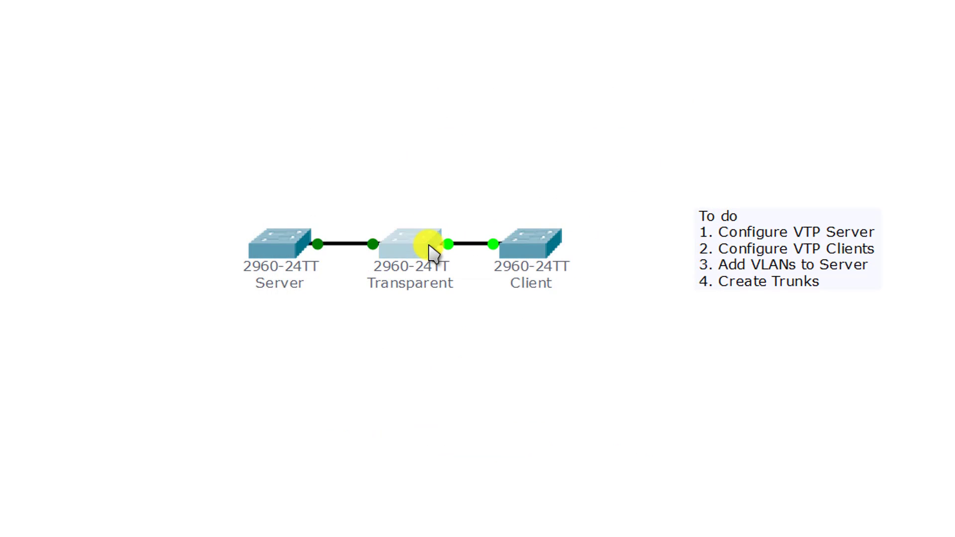
key("Return")
key("Return")
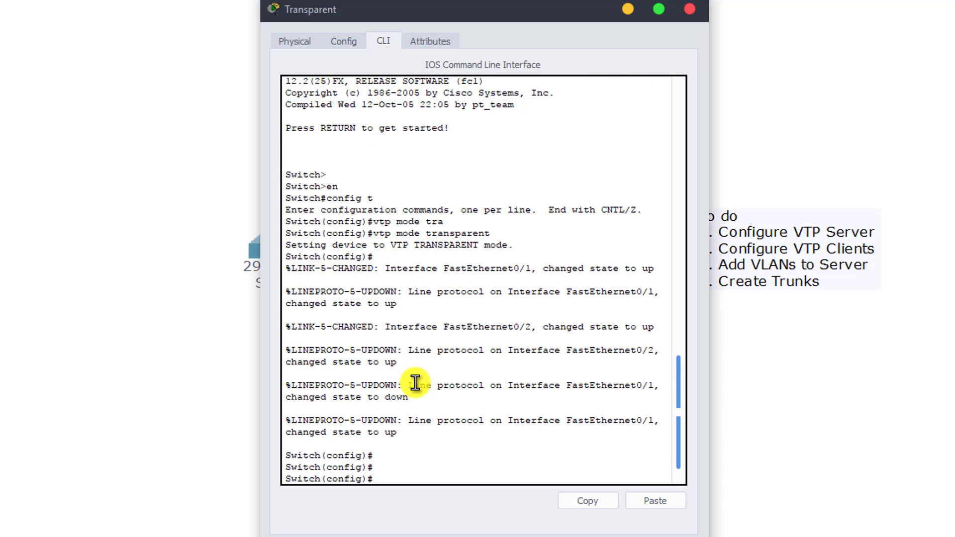
type("int fa0/2")
key("Return")
type("sw")
key("Tab")
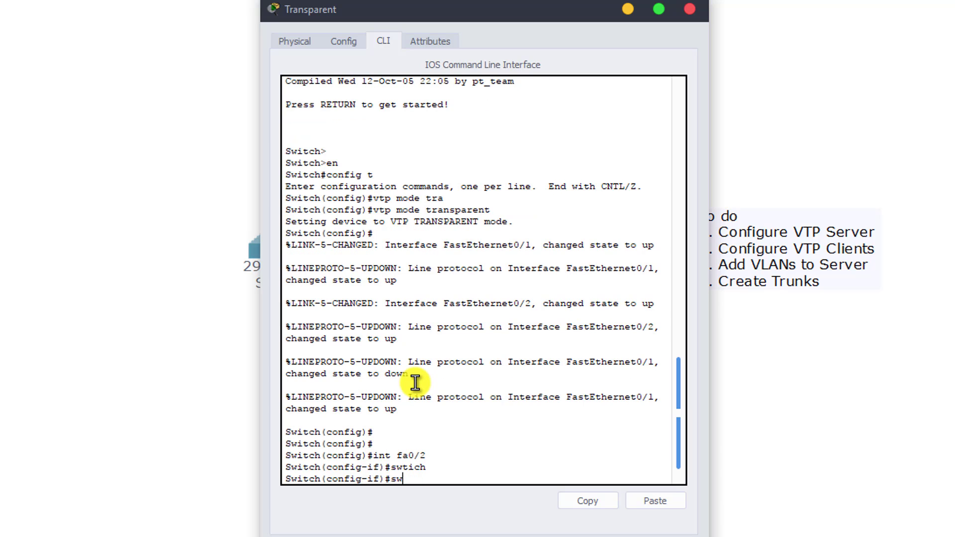
type("it")
key("Tab")
type("mode trun")
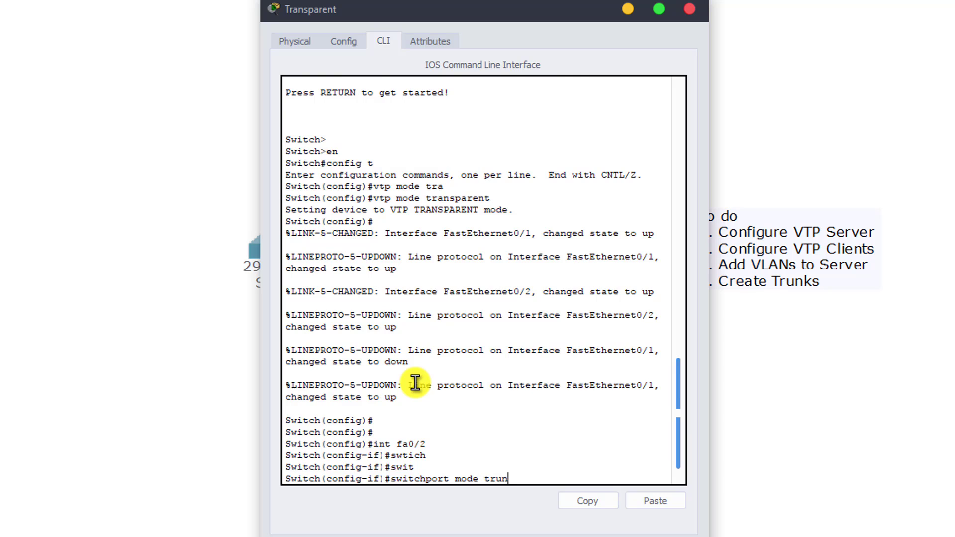
type("k")
key("Return")
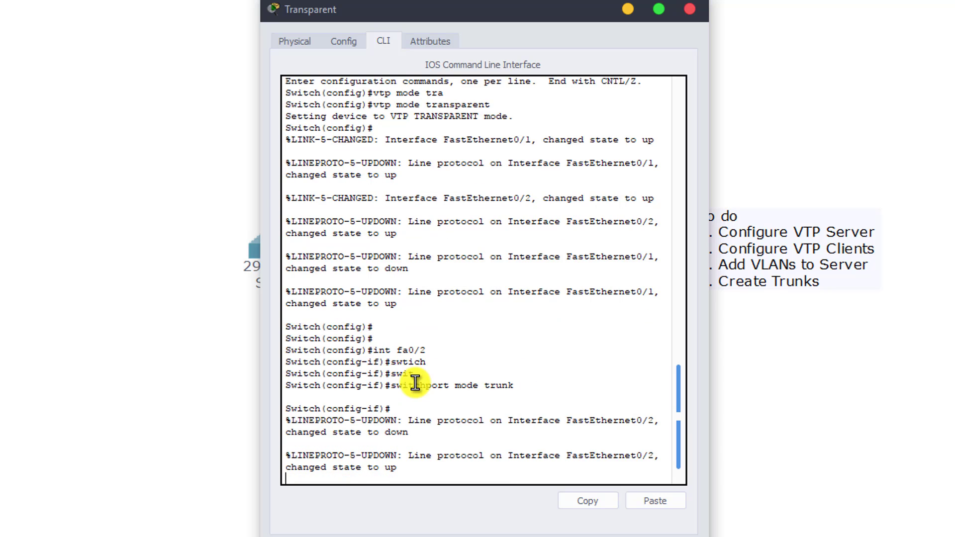
left_click(691, 10)
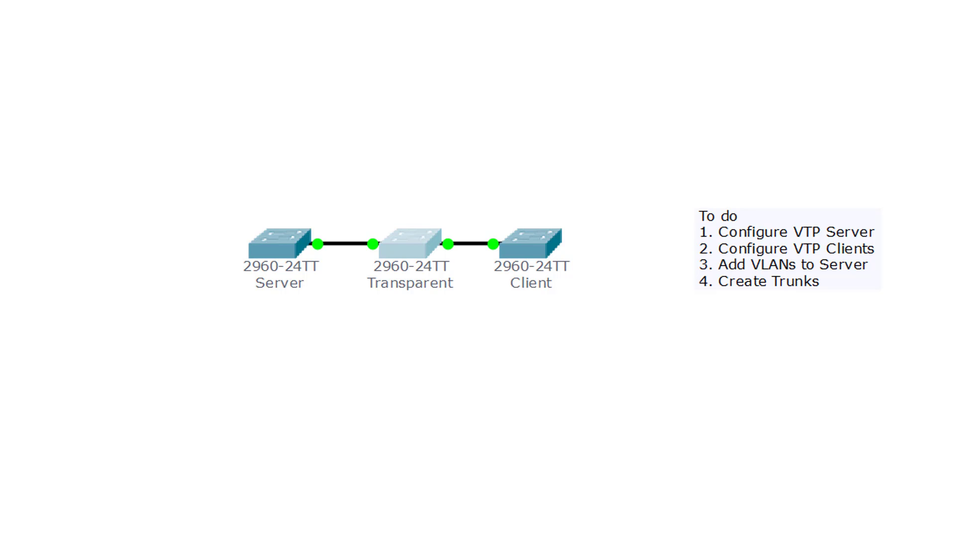
left_click(546, 256)
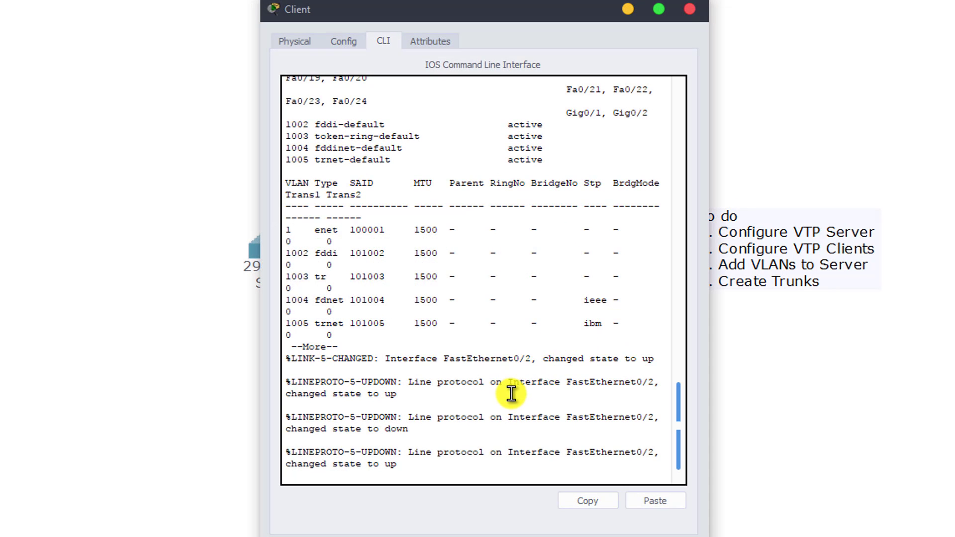
key("Return")
key("Return")
key("Return")
key("Return")
key("Return")
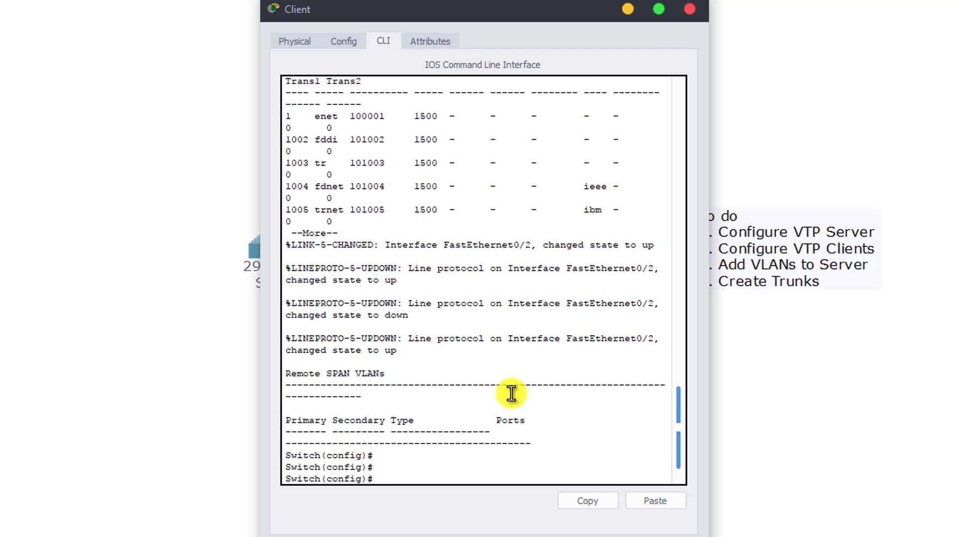
type("do show vlan")
key("Return")
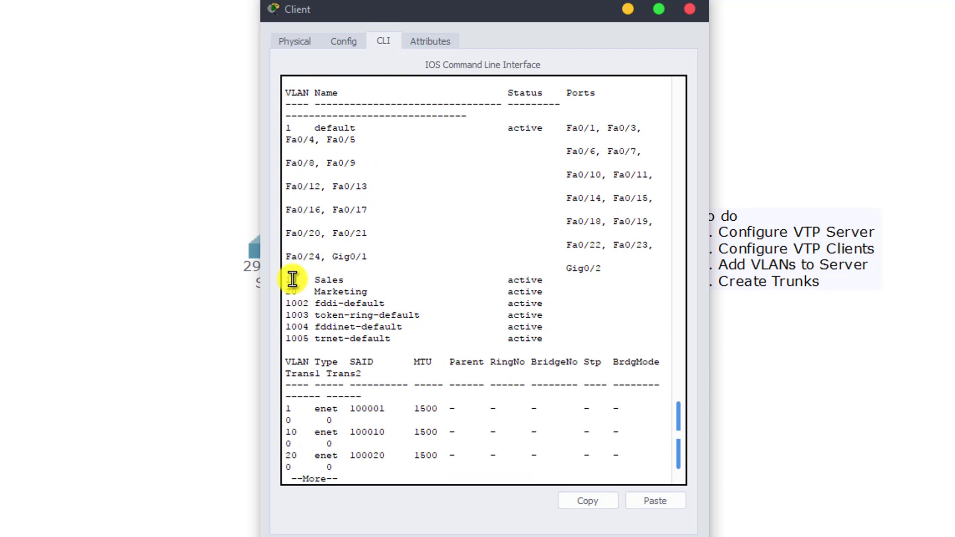
left_click_drag(292, 280, 360, 292)
left_click(360, 292)
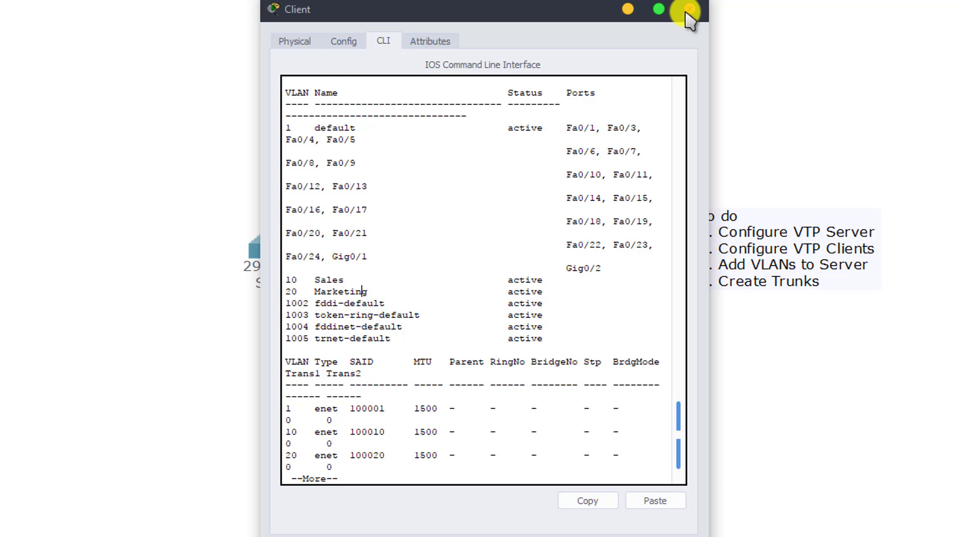
left_click_drag(572, 15, 919, 0)
left_click(416, 236)
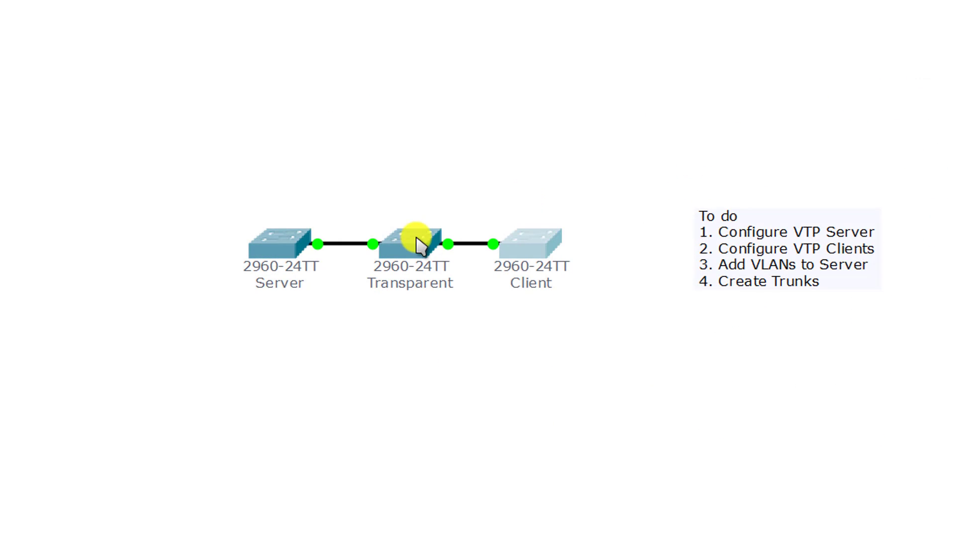
key("Return")
key("Return")
key("Return")
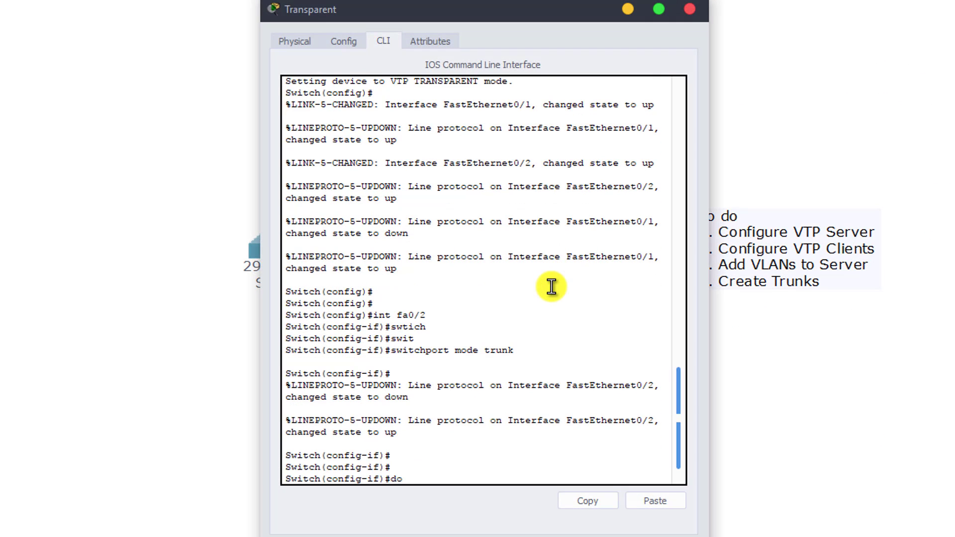
type("do show vlan")
key("Return")
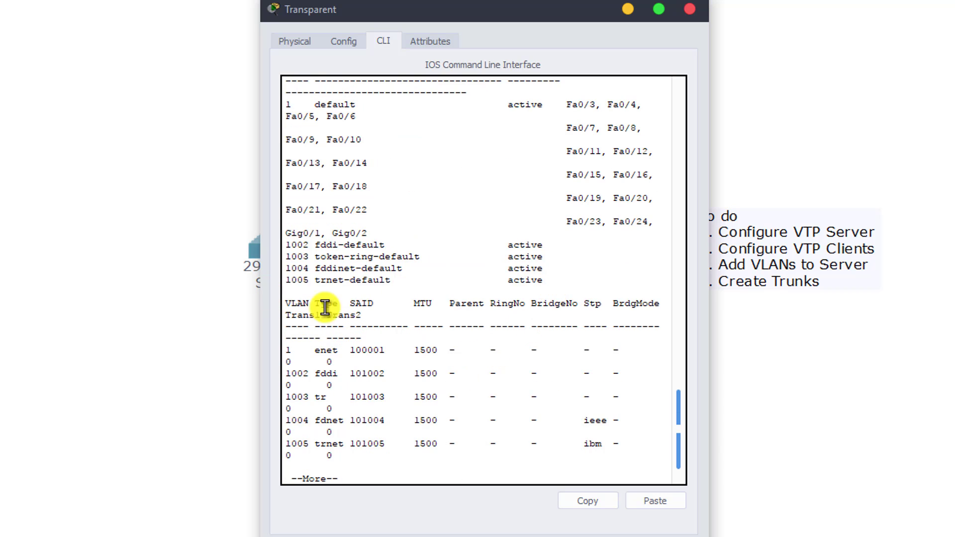
left_click(690, 9)
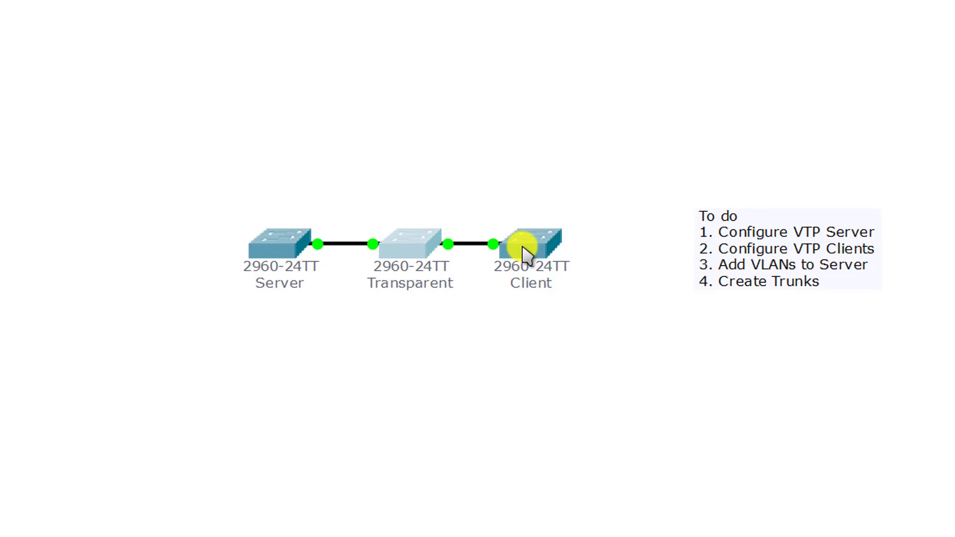
On the Server CLI, exit twice to privileged mode and try show vtp status.
left_click(307, 247)
key("Return")
key("Return")
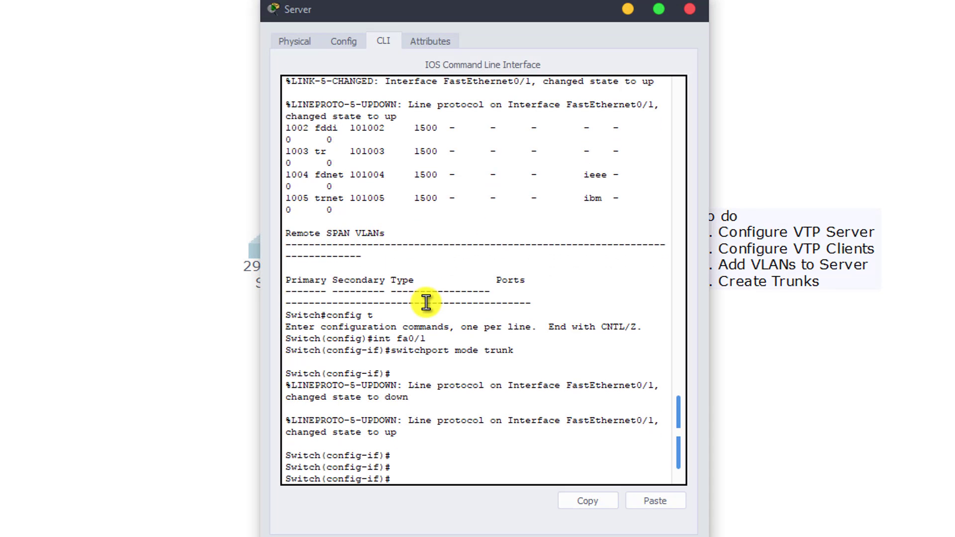
type("exit")
key("Return")
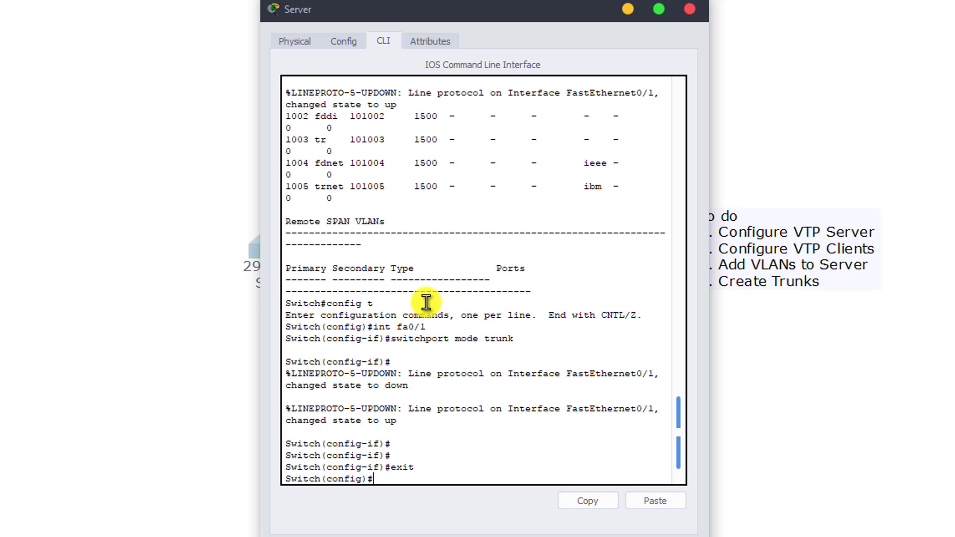
type("exit")
key("Return")
key("Return")
key("Return")
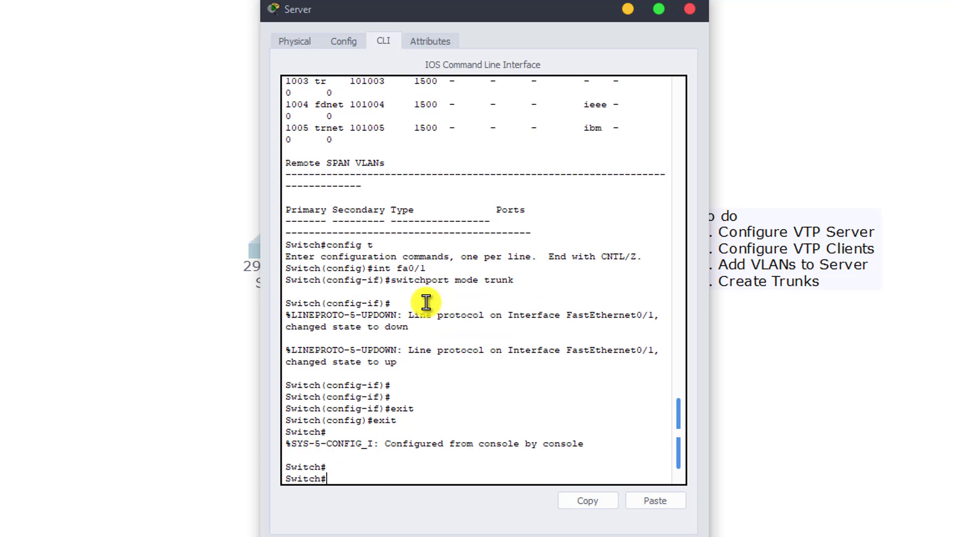
type("show vtp")
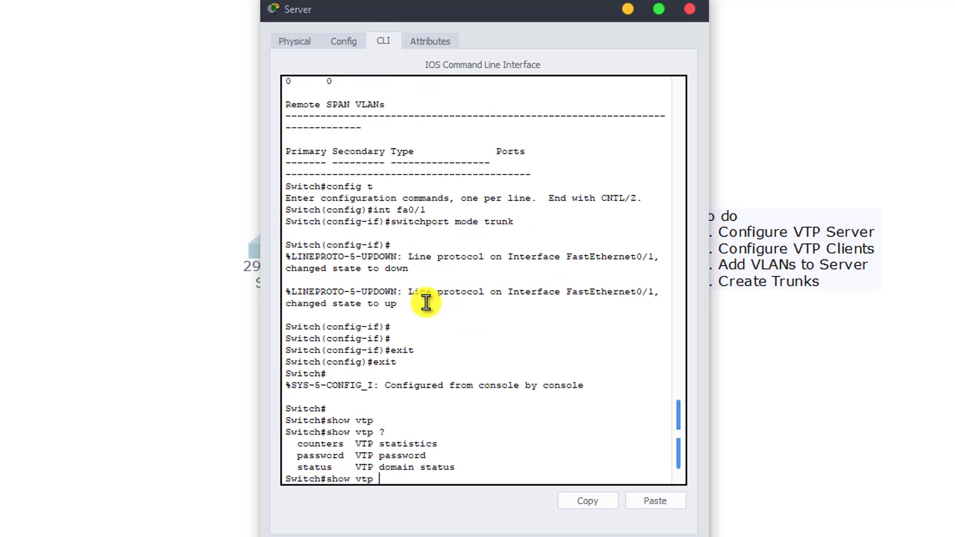
type(" ?show vtp status")
key("Return")
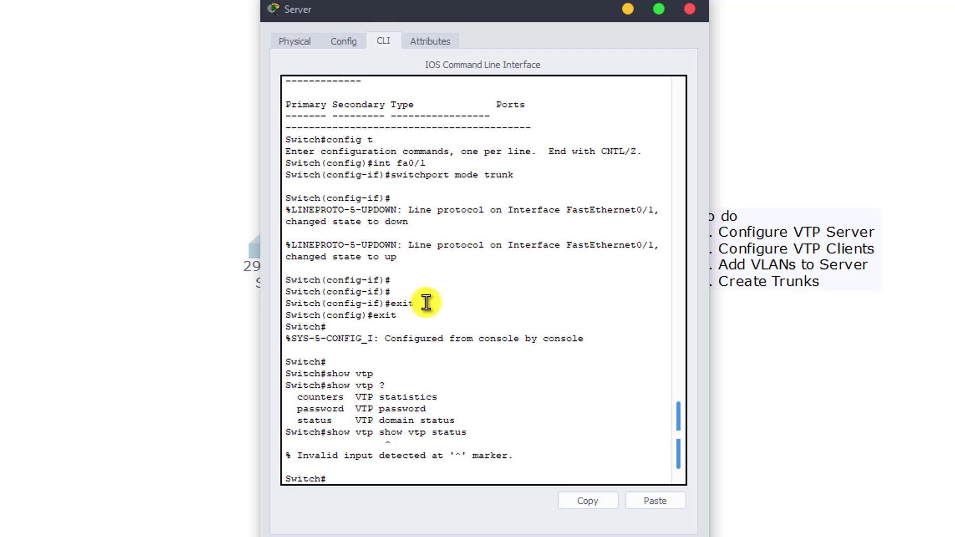
Fix the duplicated command to show VTP status and highlight configuration revision 4.
key("Up")
key("Left")
key("BackSpace")
key("BackSpace")
key("BackSpace")
key("BackSpace")
key("BackSpace")
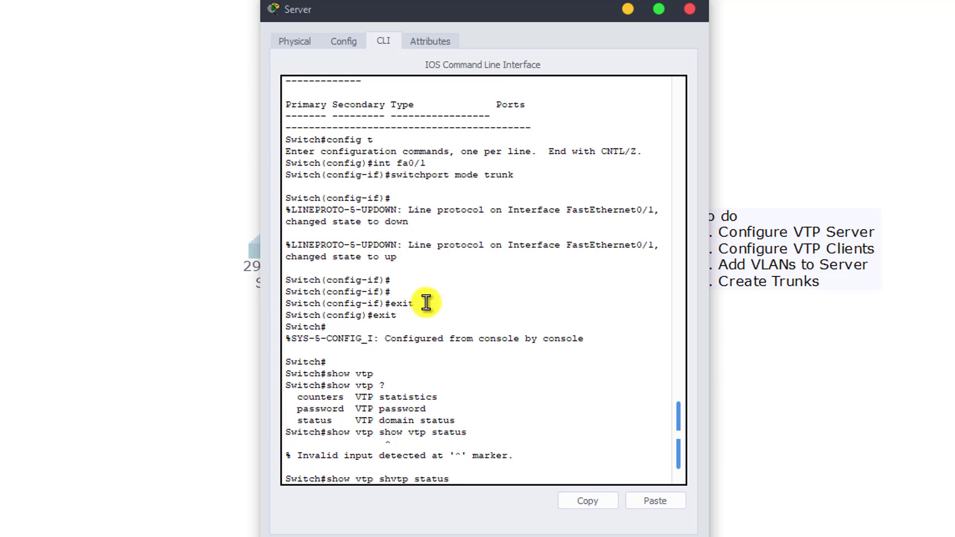
key("Return")
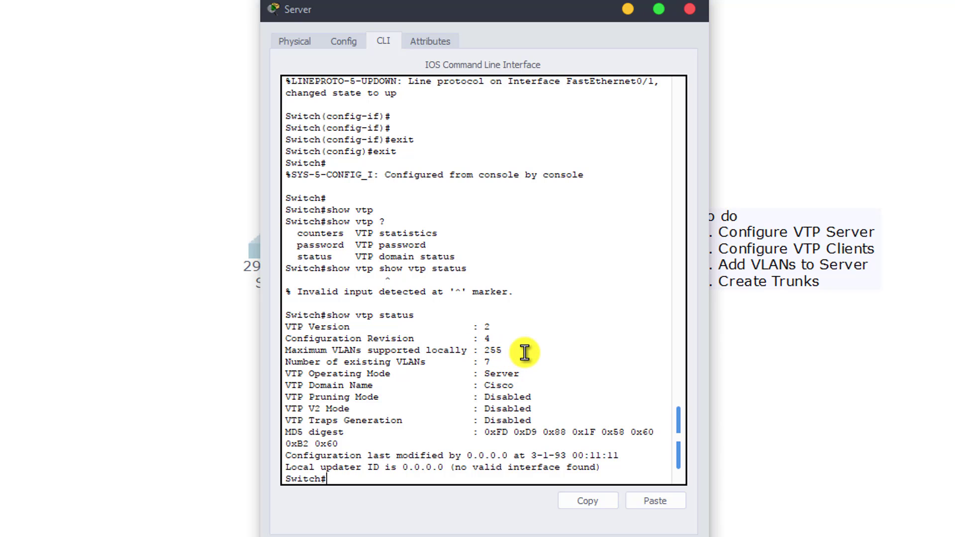
left_click_drag(526, 16, 915, 1)
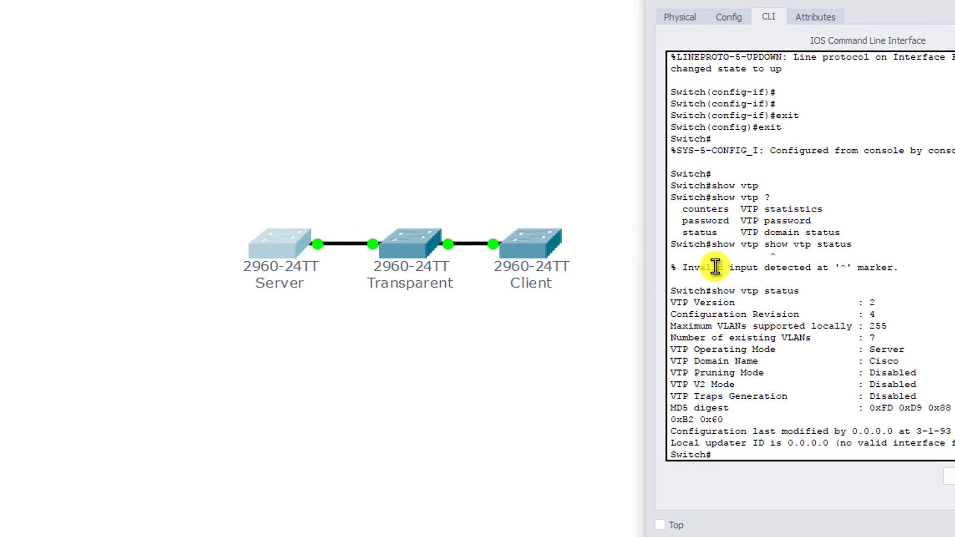
left_click_drag(877, 314, 865, 314)
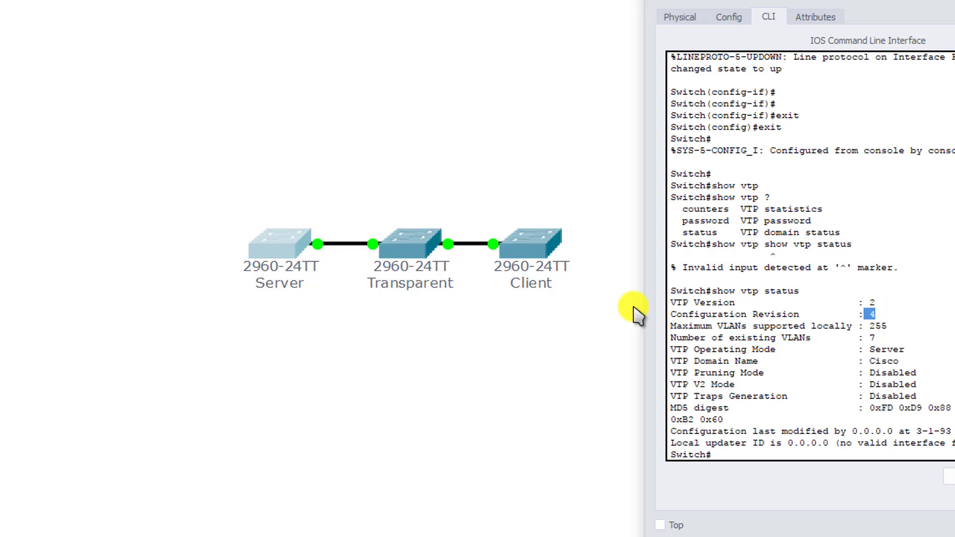